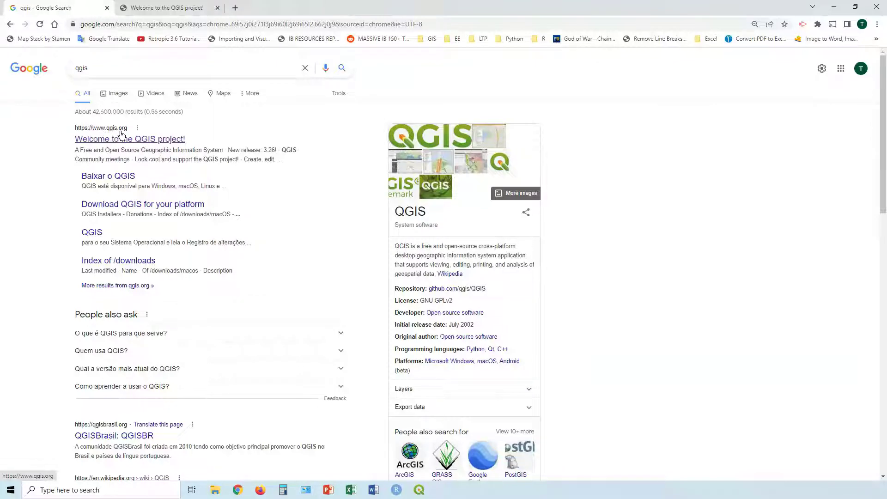
Step: Open the QGIS website's download page and examine the standalone installers offered for Windows
{"action": "left_click", "coordinate": [164, 8]}
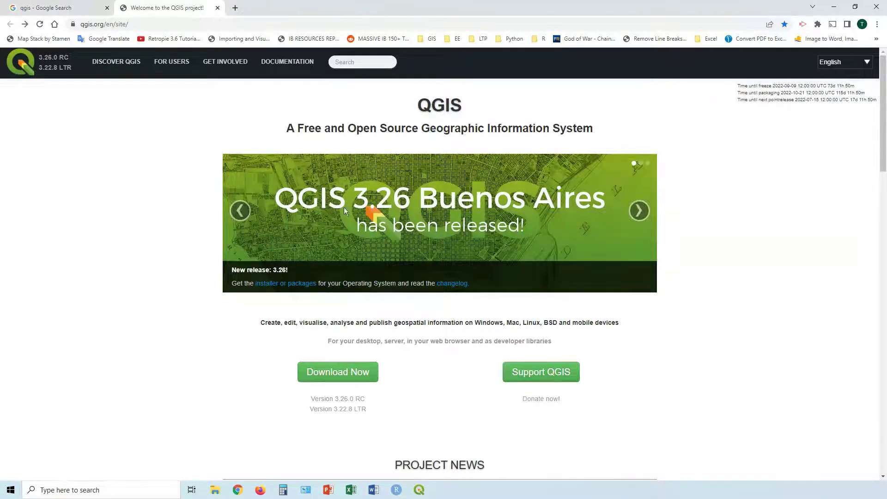
{"action": "scroll", "coordinate": [747, 223], "scroll_direction": "down", "scroll_amount": 6}
{"action": "scroll", "coordinate": [746, 224], "scroll_direction": "up", "scroll_amount": 6}
{"action": "scroll", "coordinate": [319, 335], "scroll_direction": "down", "scroll_amount": 7}
{"action": "scroll", "coordinate": [321, 301], "scroll_direction": "up", "scroll_amount": 7}
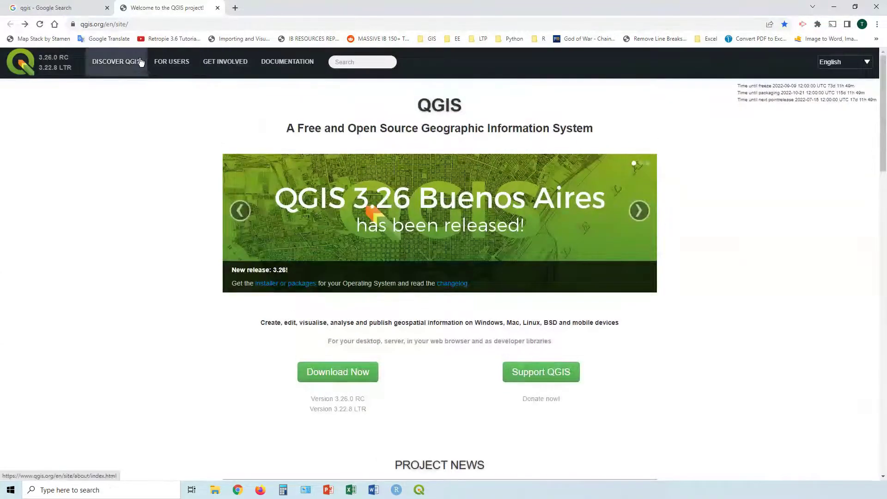
{"action": "left_click", "coordinate": [339, 373]}
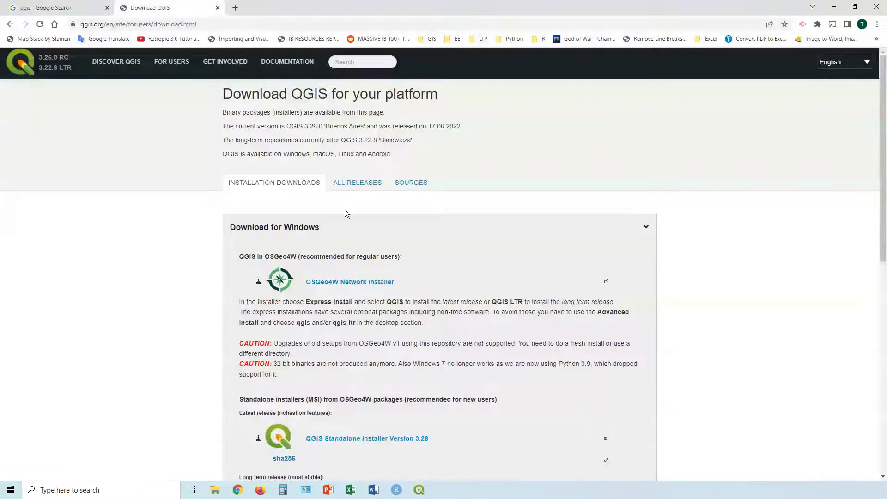
{"action": "scroll", "coordinate": [231, 212], "scroll_direction": "down", "scroll_amount": 1}
{"action": "scroll", "coordinate": [385, 225], "scroll_direction": "down", "scroll_amount": 3}
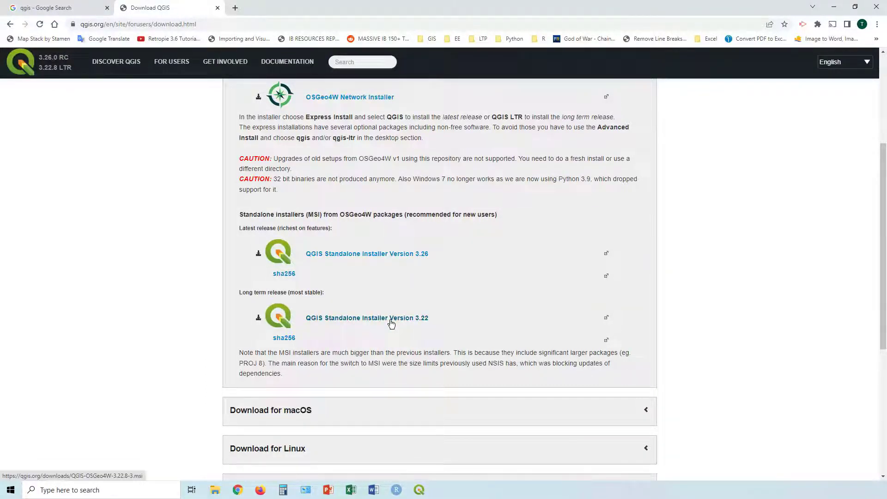
{"action": "scroll", "coordinate": [330, 342], "scroll_direction": "down", "scroll_amount": 1}
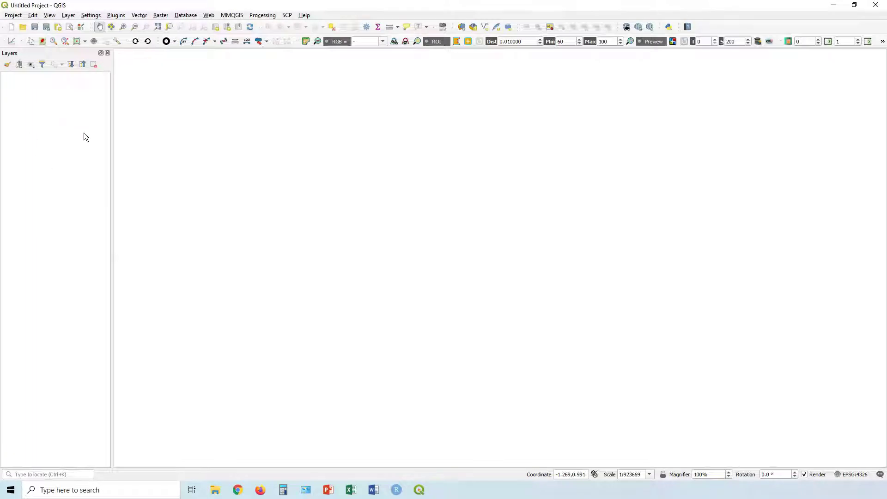
Step: Hide the Layers panel and restore it
{"action": "left_click", "coordinate": [108, 54]}
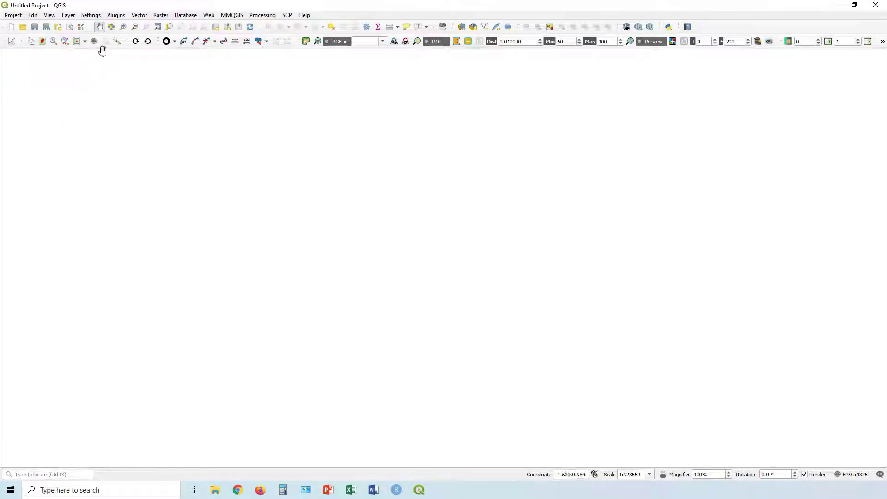
{"action": "left_click", "coordinate": [49, 16]}
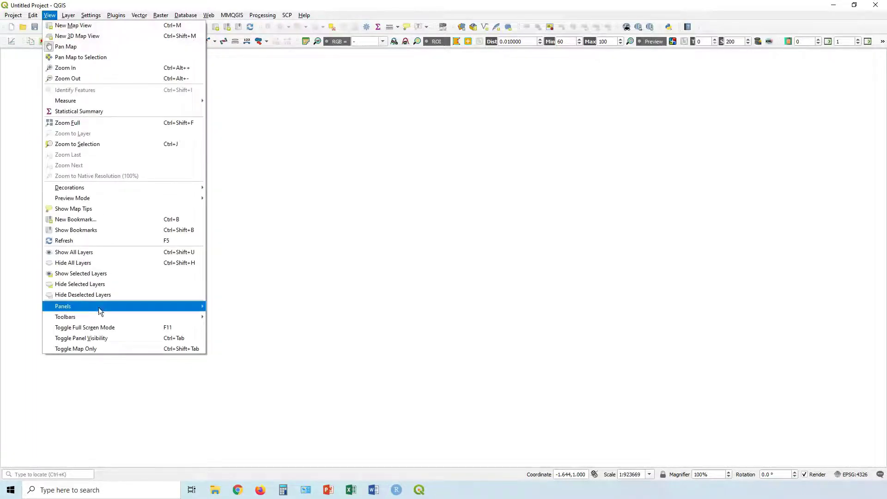
{"action": "mouse_move", "coordinate": [99, 306]}
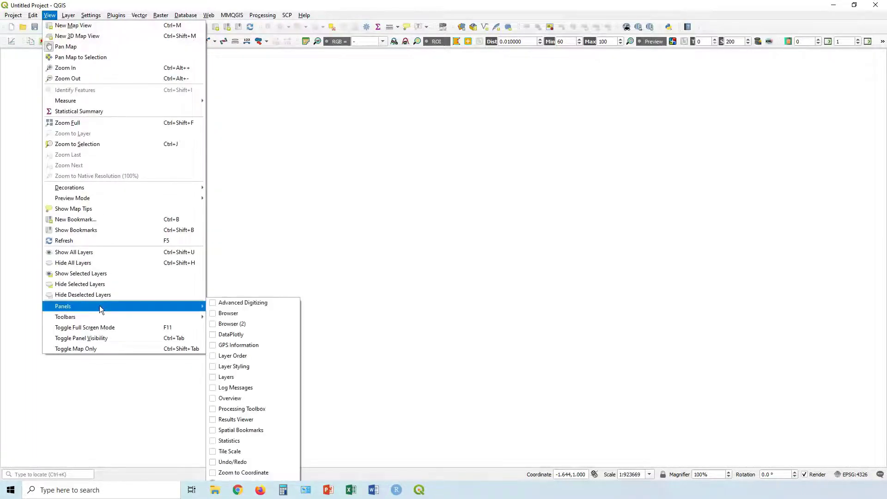
{"action": "left_click", "coordinate": [217, 377]}
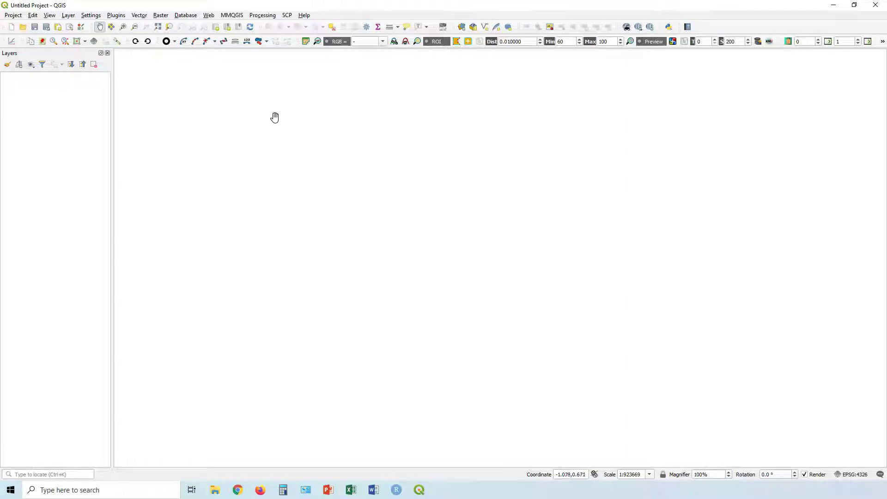
Step: Search all plugins for "qms" and "quickmap", and view the QuickMapServices plugin details
{"action": "left_click", "coordinate": [118, 17]}
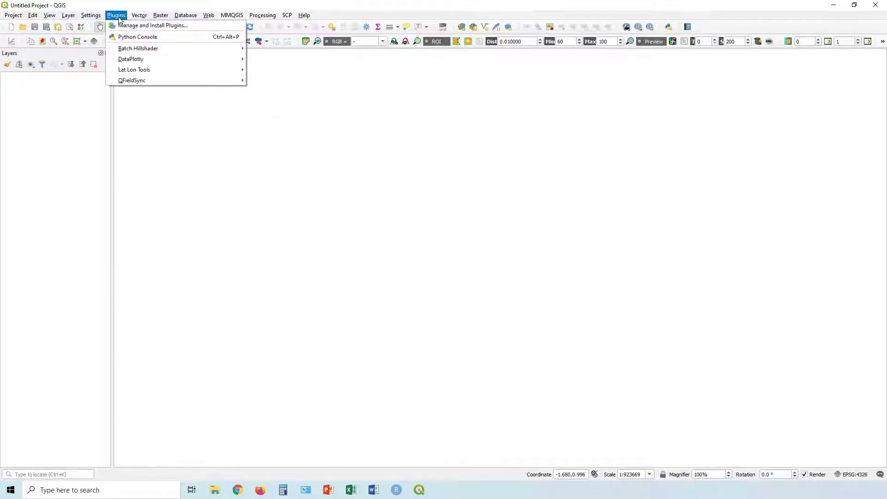
{"action": "left_click", "coordinate": [156, 28]}
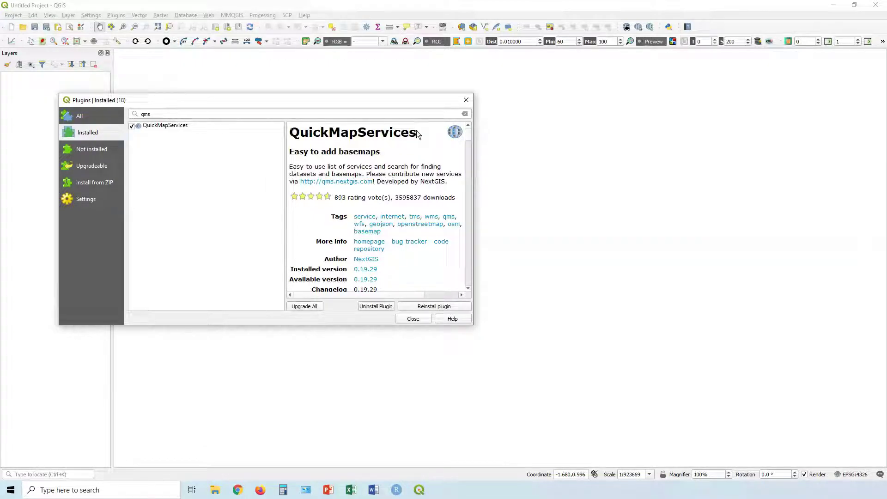
{"action": "left_click_drag", "start_coordinate": [159, 114], "coordinate": [115, 114]}
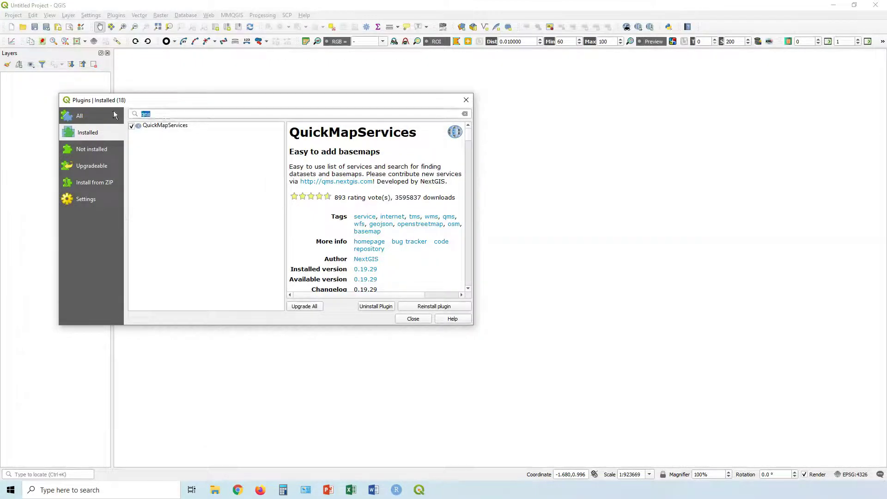
{"action": "type", "text": "qms"}
{"action": "left_click", "coordinate": [98, 118]}
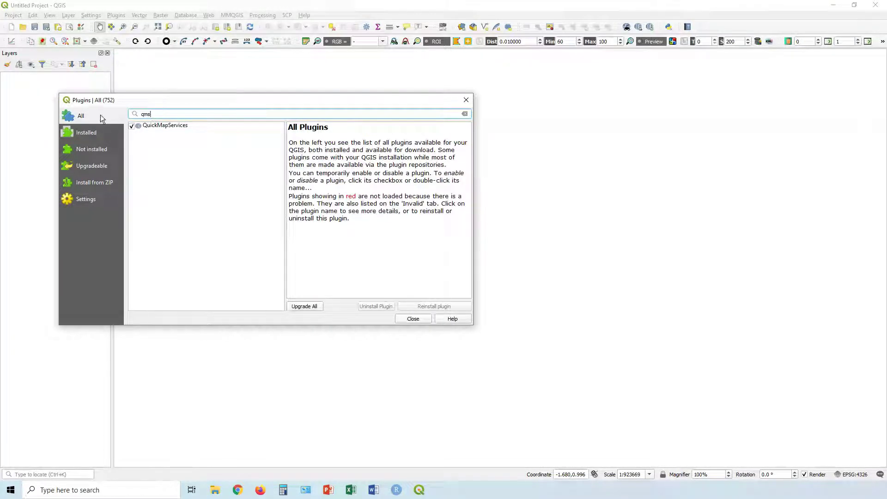
{"action": "double_click", "coordinate": [159, 114]}
{"action": "type", "text": "quickmap"}
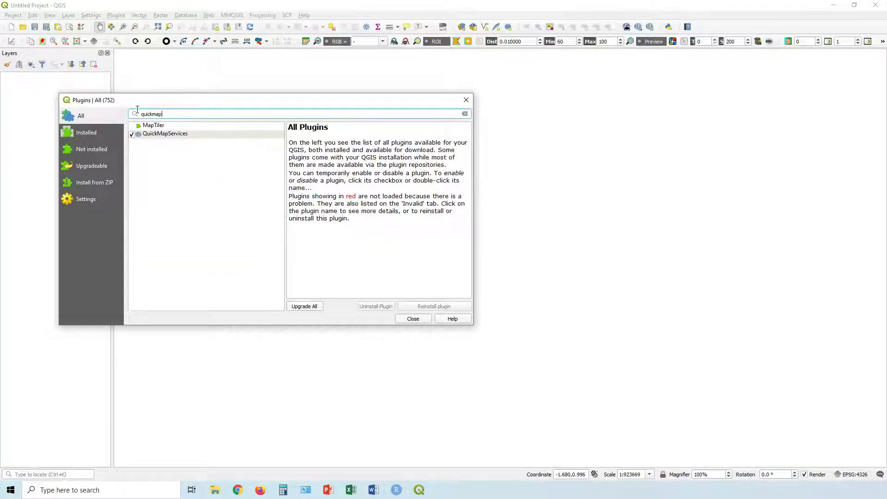
{"action": "left_click", "coordinate": [174, 134]}
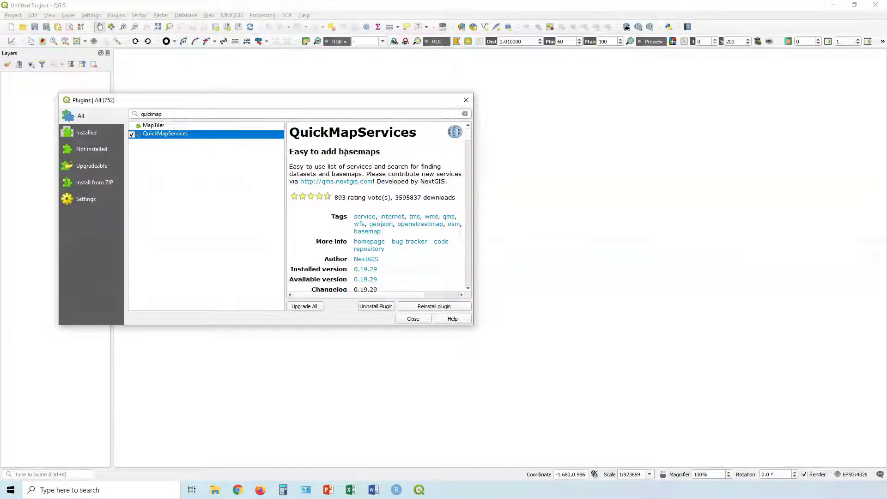
{"action": "left_click", "coordinate": [466, 100]}
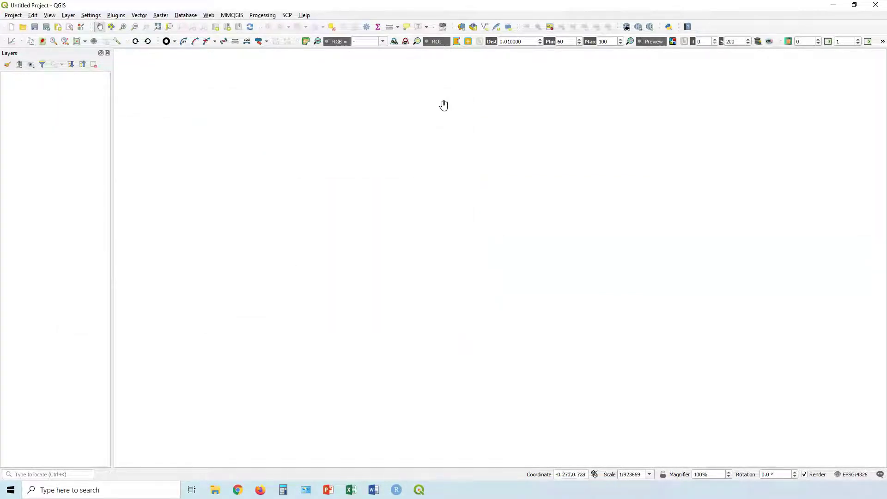
Step: Load "Petropolis Interviews 2022 Final v2.csv" from the Petropolis 2022 folder as the source for a delimited text layer
{"action": "left_click", "coordinate": [68, 16]}
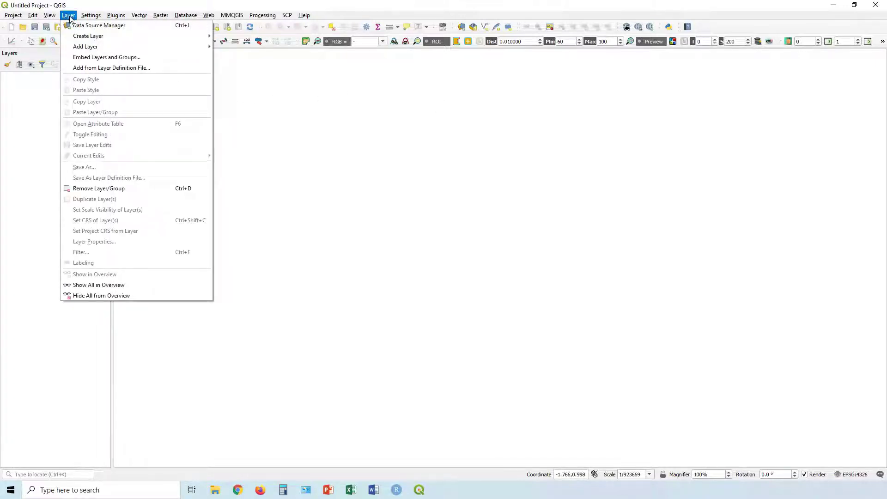
{"action": "mouse_move", "coordinate": [93, 46]}
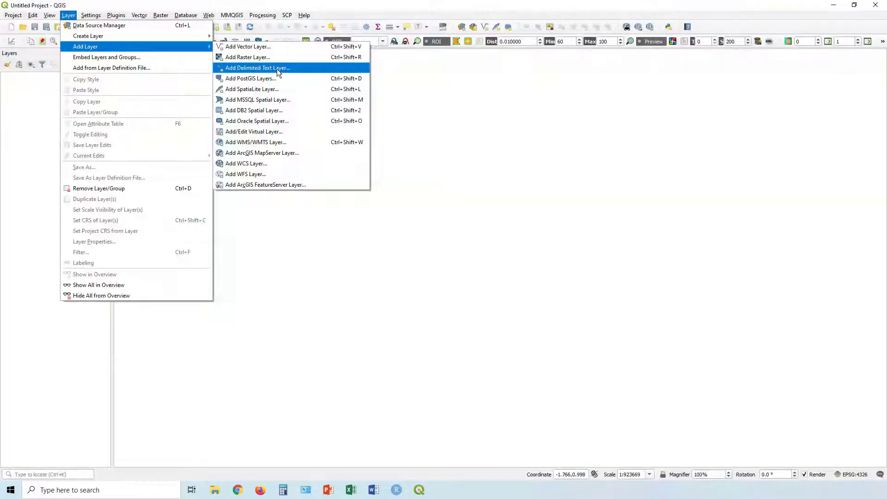
{"action": "left_click", "coordinate": [277, 69]}
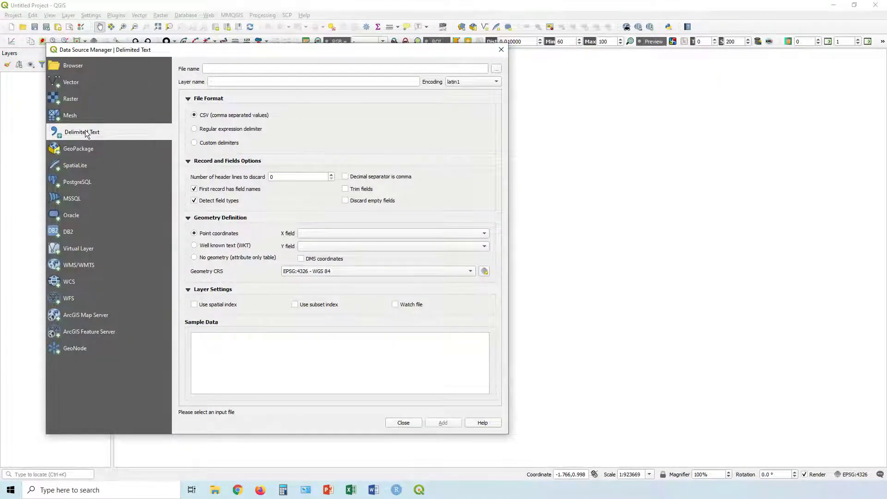
{"action": "left_click", "coordinate": [496, 69]}
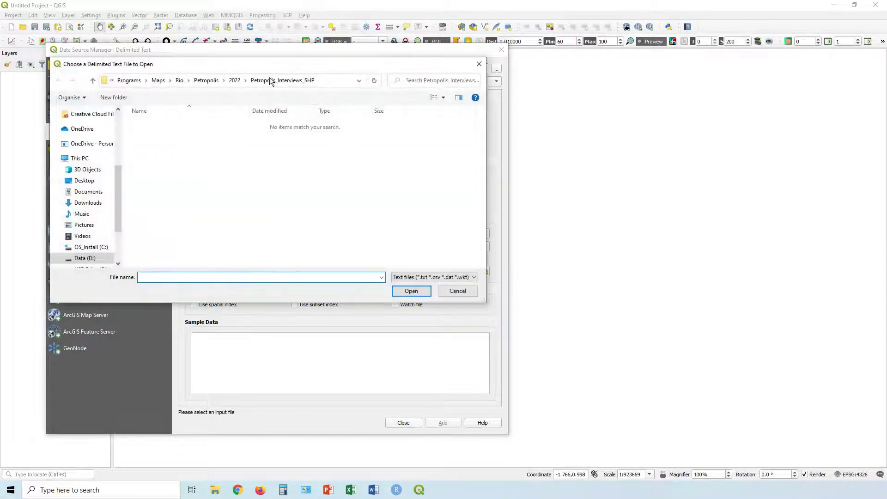
{"action": "left_click", "coordinate": [236, 80]}
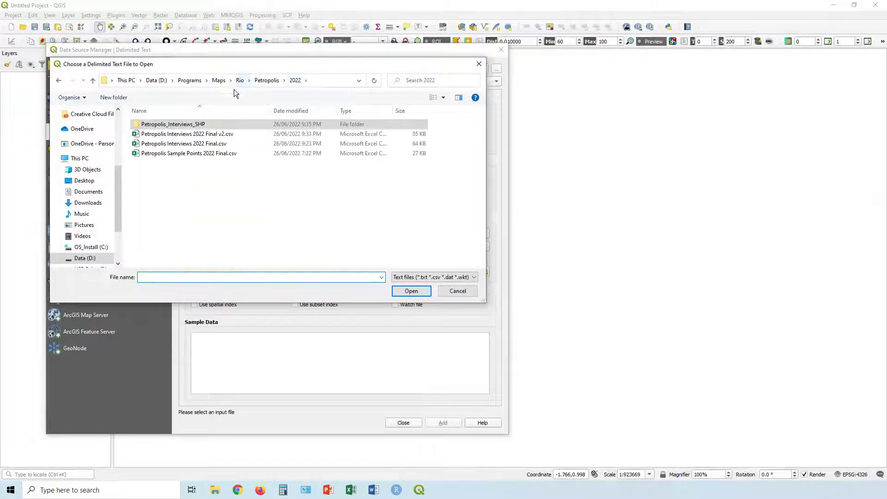
{"action": "left_click", "coordinate": [198, 135]}
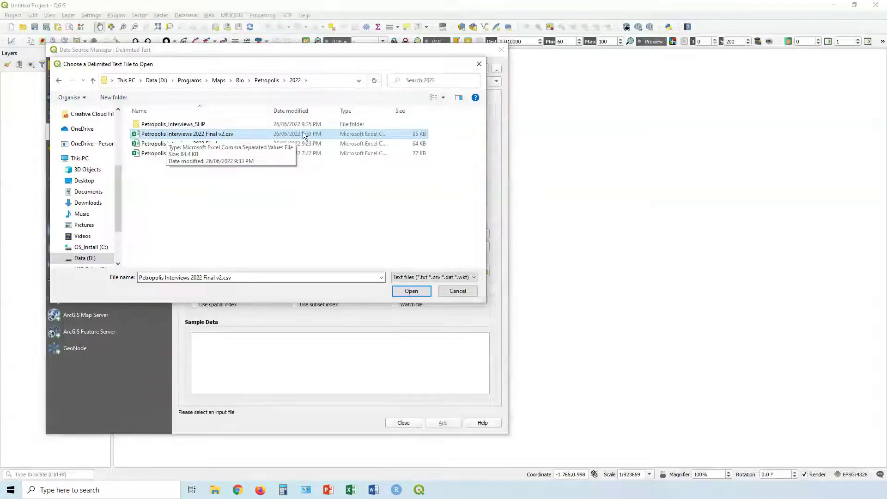
{"action": "left_click", "coordinate": [411, 291]}
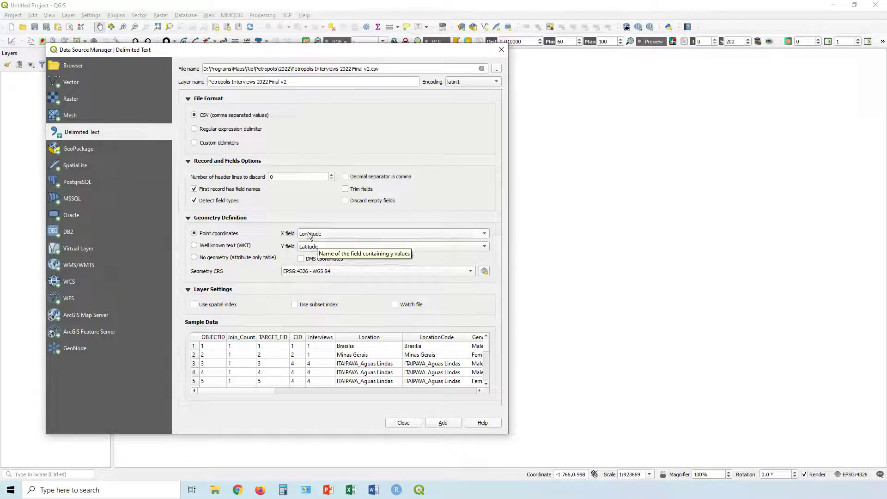
Step: Add the interviews CSV as a point layer using Longitude as X, Latitude as Y and EPSG:4326 - WGS 84
{"action": "left_click", "coordinate": [215, 257]}
{"action": "left_click", "coordinate": [216, 236]}
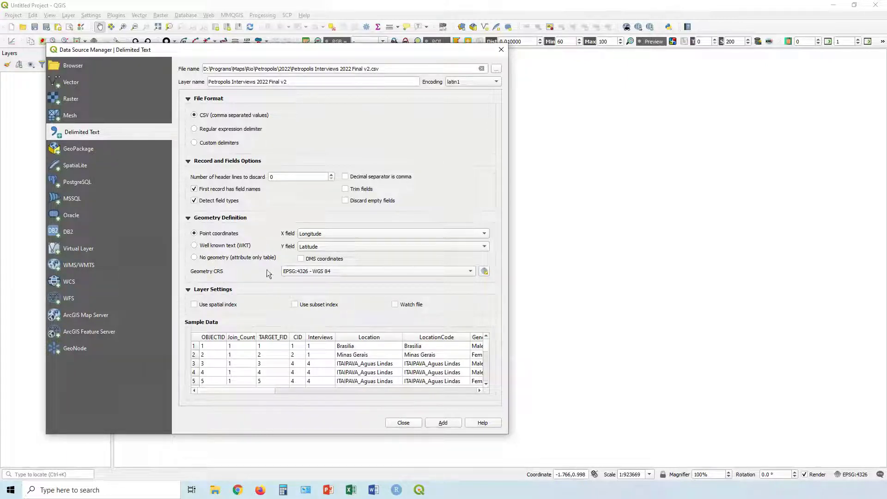
{"action": "left_click_drag", "start_coordinate": [265, 392], "coordinate": [237, 384]}
{"action": "left_click", "coordinate": [442, 423]}
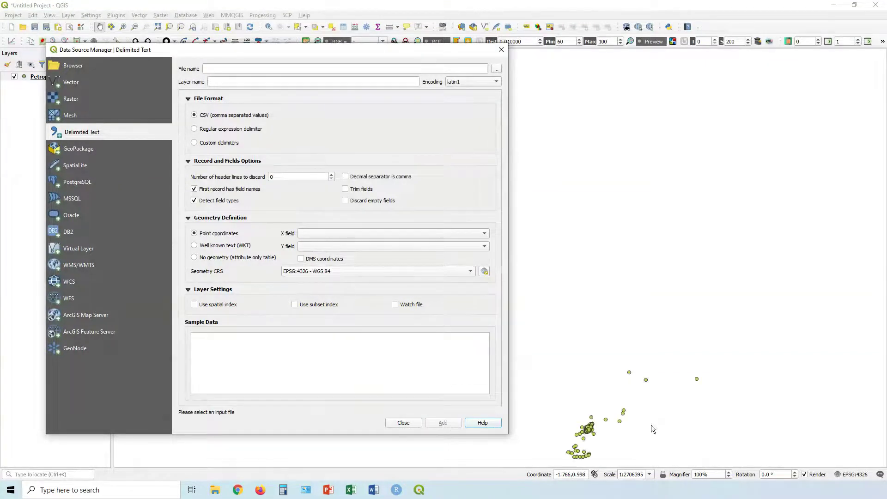
{"action": "left_click", "coordinate": [403, 423]}
{"action": "left_click_drag", "start_coordinate": [631, 439], "coordinate": [526, 305]}
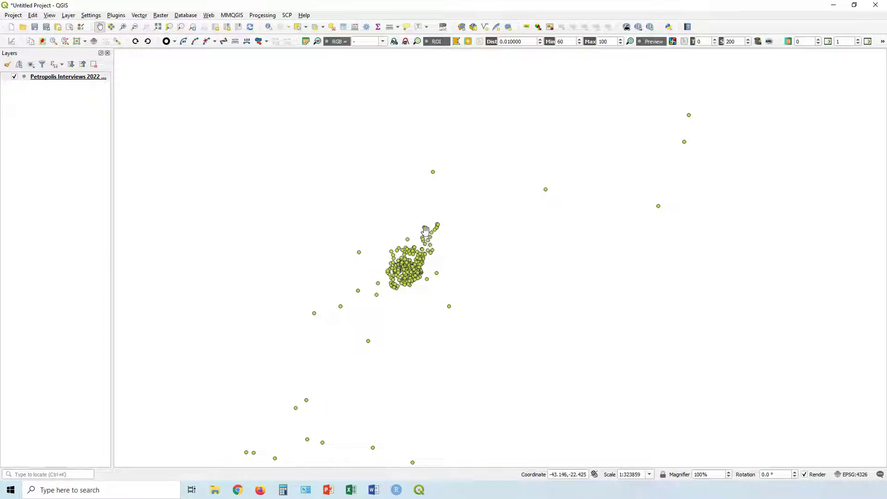
Step: Show the QuickMapServices search and look up "esri" basemaps
{"action": "left_click", "coordinate": [118, 16]}
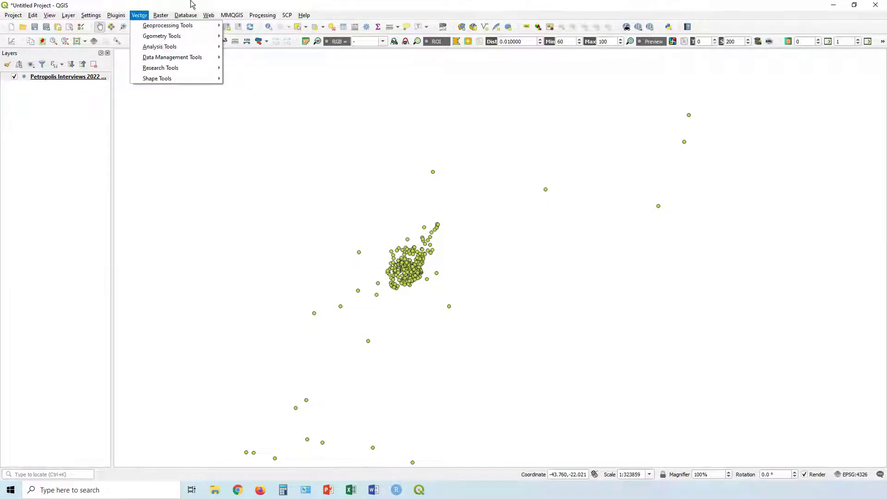
{"action": "left_click", "coordinate": [139, 15]}
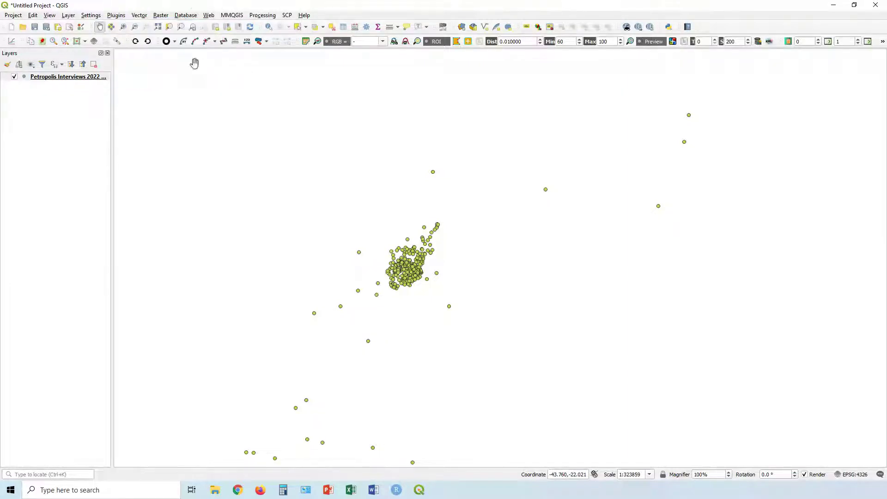
{"action": "left_click", "coordinate": [641, 28]}
{"action": "mouse_move", "coordinate": [655, 48]}
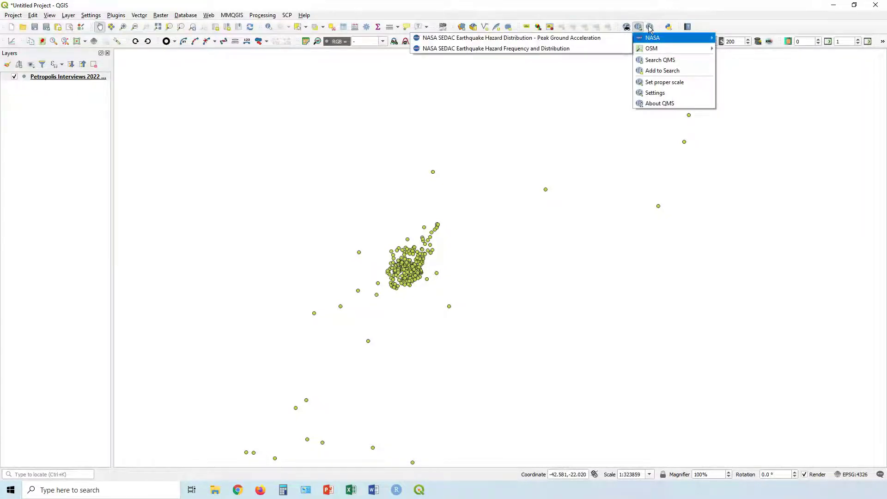
{"action": "left_click", "coordinate": [649, 27]}
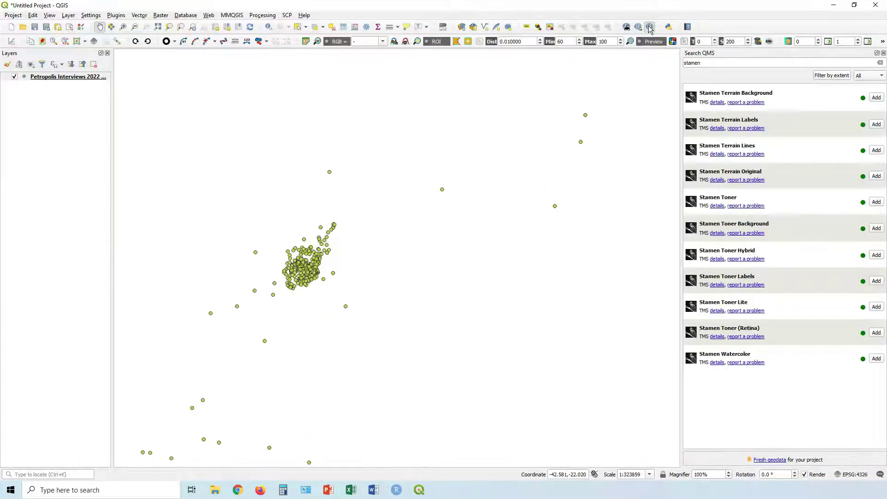
{"action": "double_click", "coordinate": [711, 63]}
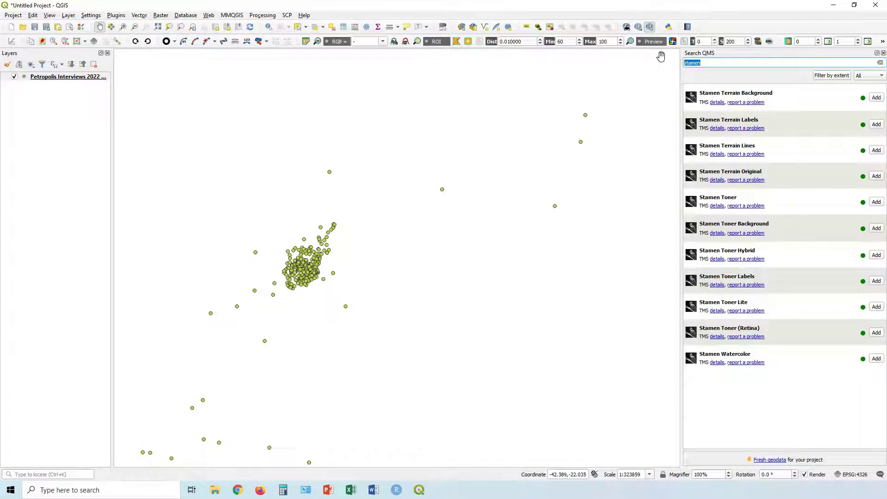
{"action": "type", "text": "esri"}
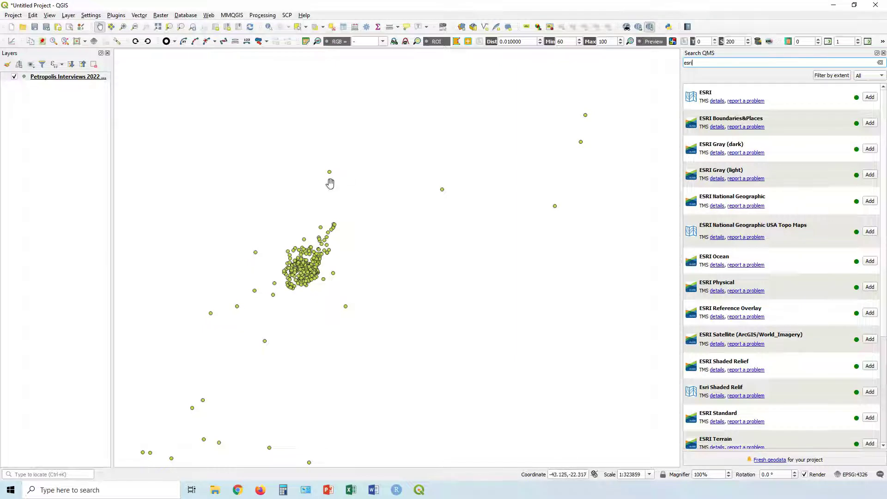
Step: Search the QuickMapServices catalogue for "stamen" and "open street map" basemaps
{"action": "left_click_drag", "start_coordinate": [758, 65], "coordinate": [666, 57]}
{"action": "type", "text": "stamen"}
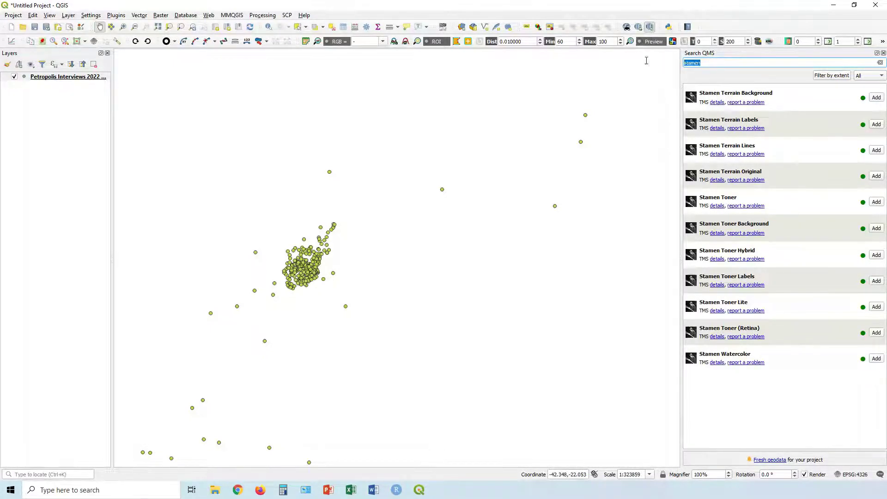
{"action": "type", "text": "osm"}
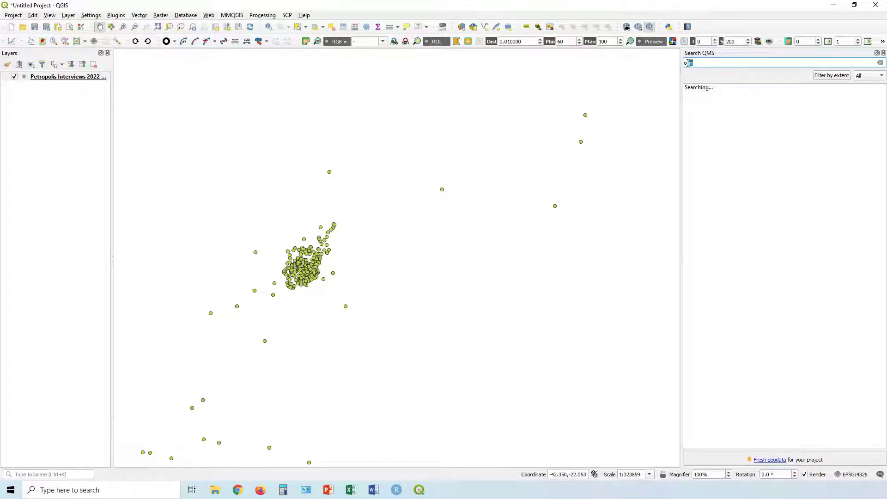
{"action": "type", "text": "pen street map"}
Step: Review the QuickMapServices results for "open street map" and search the catalogue for "osm" instead
{"action": "left_click", "coordinate": [641, 28]}
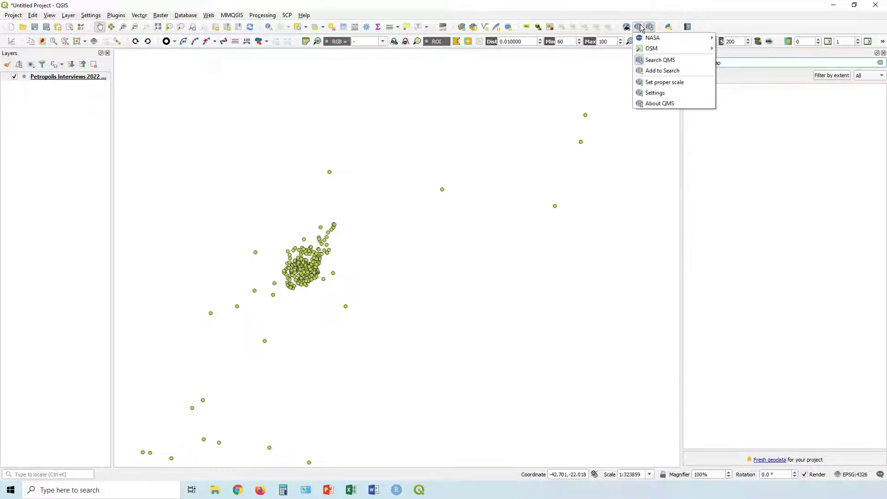
{"action": "left_click", "coordinate": [684, 3]}
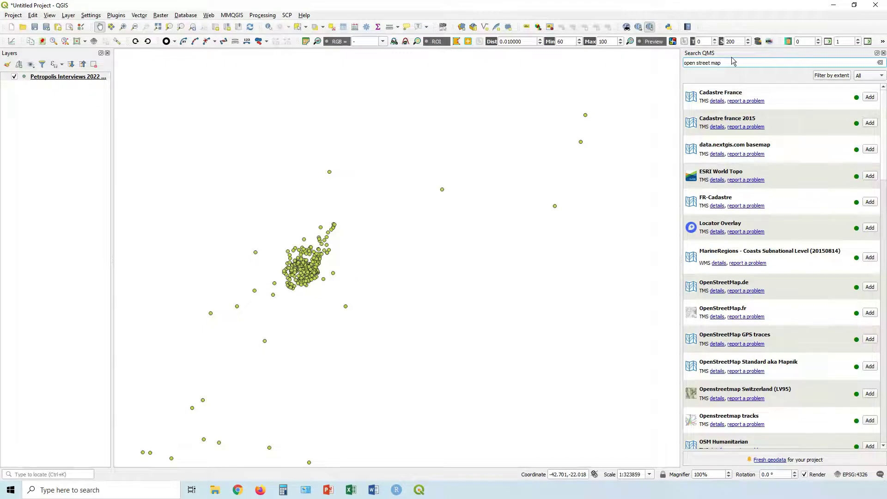
{"action": "scroll", "coordinate": [756, 305], "scroll_direction": "down", "scroll_amount": 5}
{"action": "scroll", "coordinate": [756, 231], "scroll_direction": "up", "scroll_amount": 5}
{"action": "key", "text": "ctrl+a"}
{"action": "type", "text": "osm"}
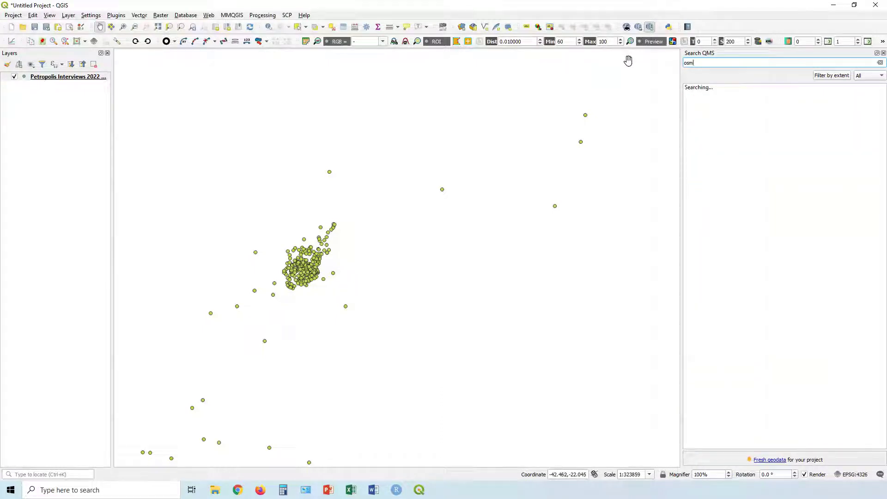
Step: Add the OSM Standard basemap from QuickMapServices and close the service search
{"action": "left_click", "coordinate": [638, 27]}
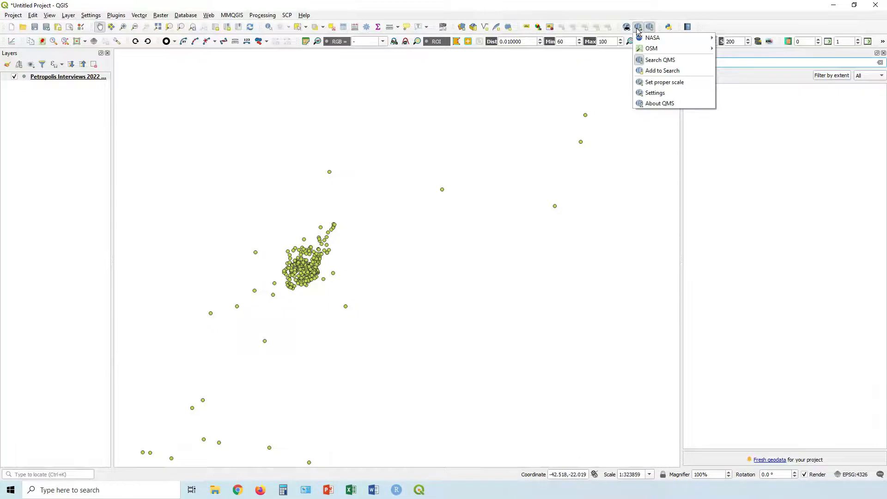
{"action": "mouse_move", "coordinate": [656, 48]}
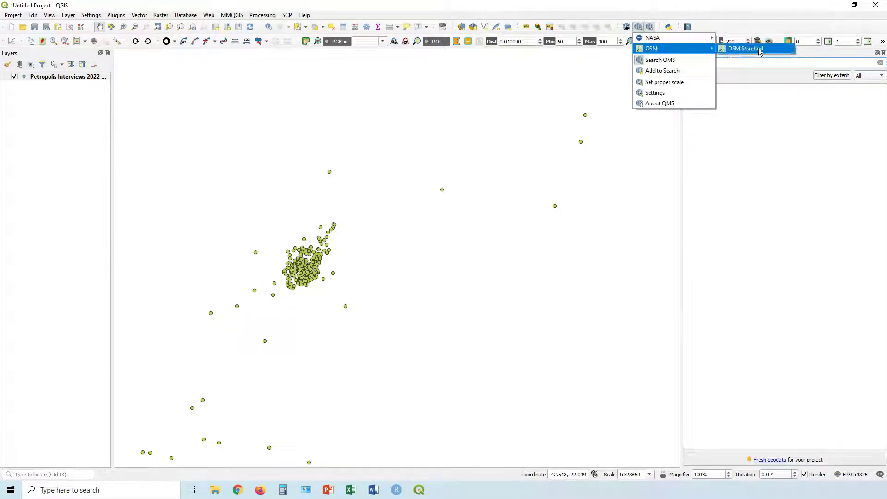
{"action": "left_click", "coordinate": [743, 50]}
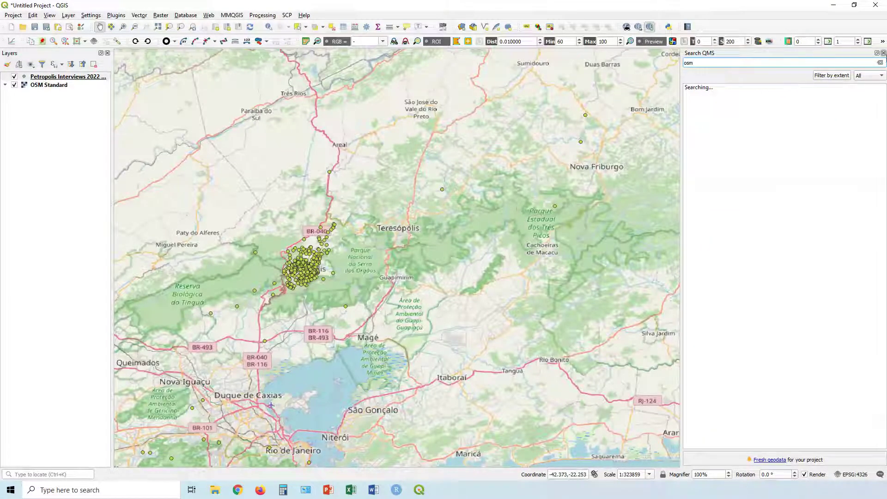
{"action": "left_click", "coordinate": [882, 52]}
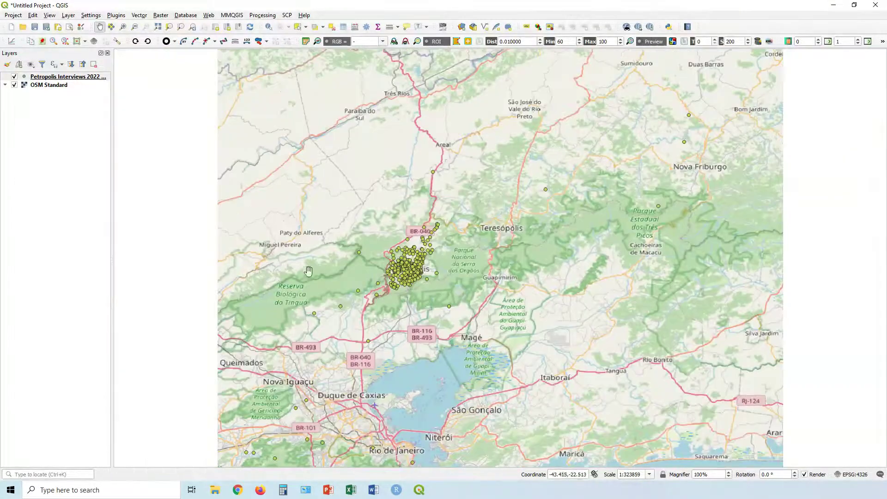
Step: Inspect the interview points around Petrópolis up close and zoom to the full extent of the Petropolis Interviews layer
{"action": "scroll", "coordinate": [398, 264], "scroll_direction": "up", "scroll_amount": 2}
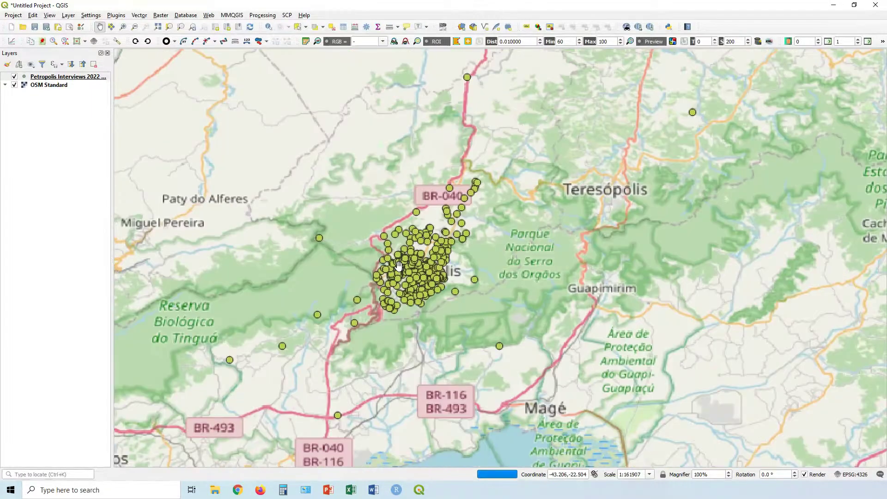
{"action": "scroll", "coordinate": [405, 270], "scroll_direction": "up", "scroll_amount": 1}
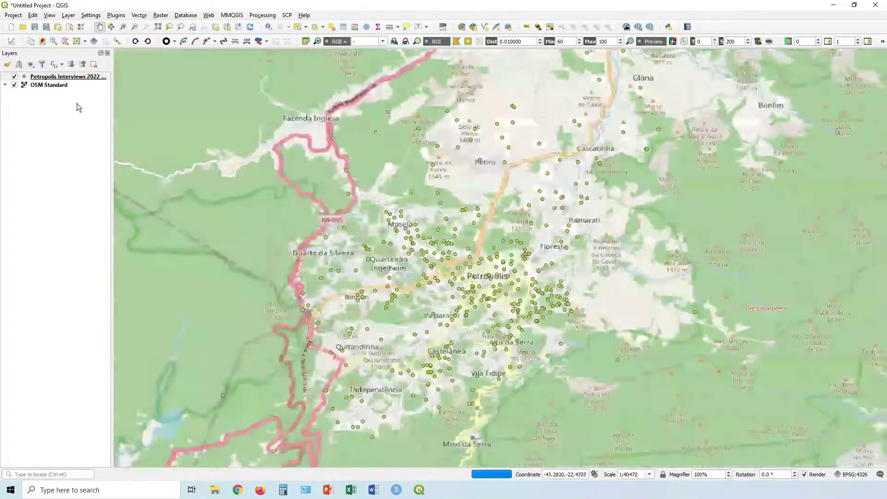
{"action": "left_click", "coordinate": [54, 78]}
{"action": "right_click", "coordinate": [53, 79]}
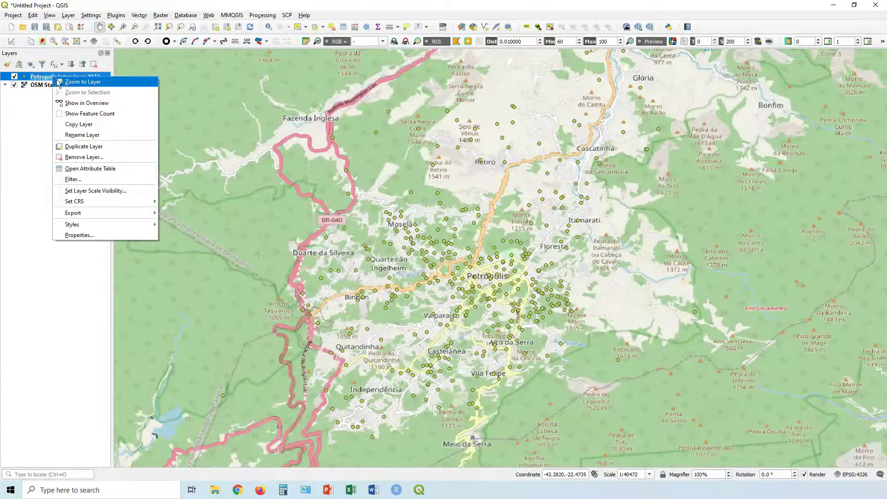
{"action": "left_click", "coordinate": [73, 86]}
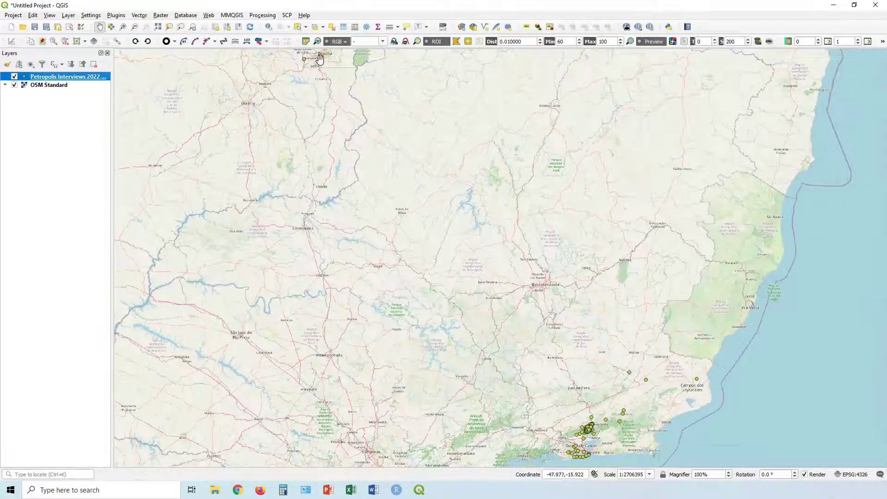
Step: Bring the dense cluster of interview points over central Petrópolis into close view and return to panning mode
{"action": "left_click_drag", "start_coordinate": [589, 450], "coordinate": [560, 362]}
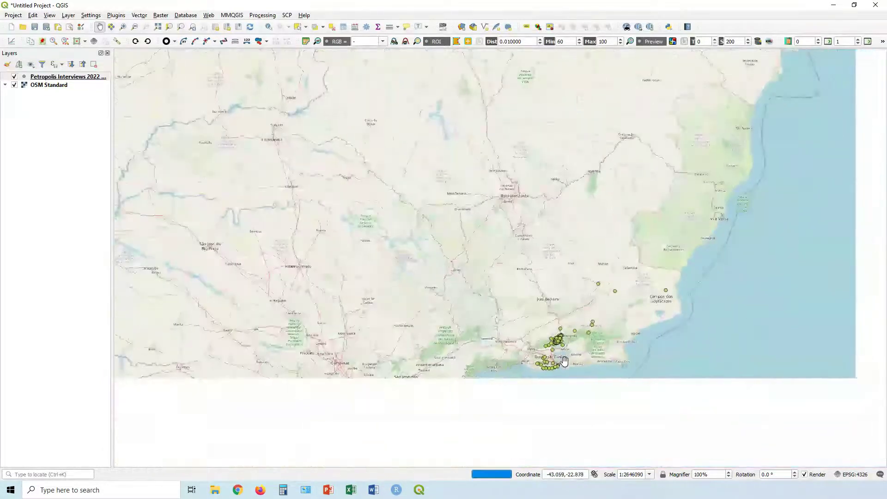
{"action": "scroll", "coordinate": [561, 357], "scroll_direction": "up", "scroll_amount": 2}
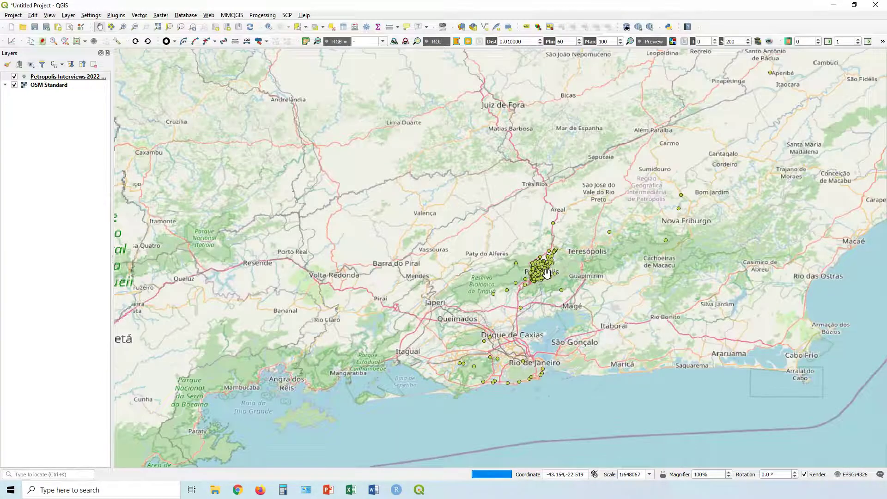
{"action": "scroll", "coordinate": [547, 273], "scroll_direction": "up", "scroll_amount": 1}
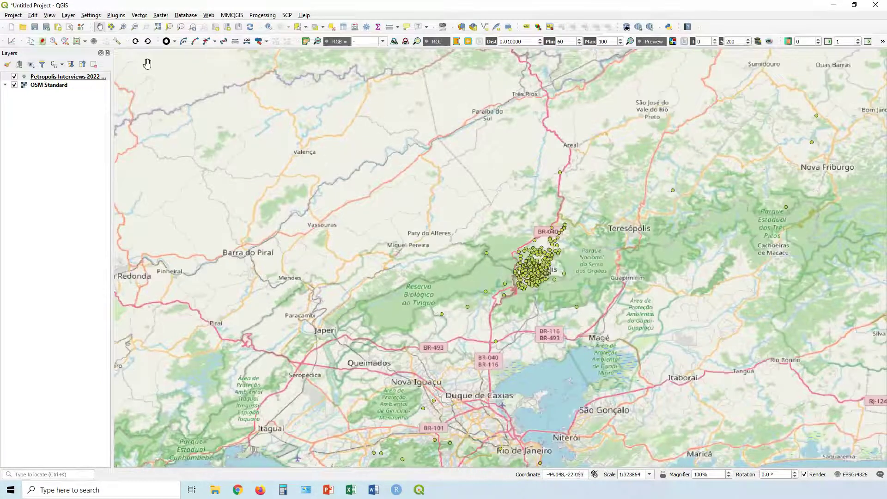
{"action": "left_click", "coordinate": [123, 26]}
{"action": "left_click_drag", "start_coordinate": [500, 234], "coordinate": [569, 292]}
{"action": "left_click_drag", "start_coordinate": [370, 222], "coordinate": [622, 396]}
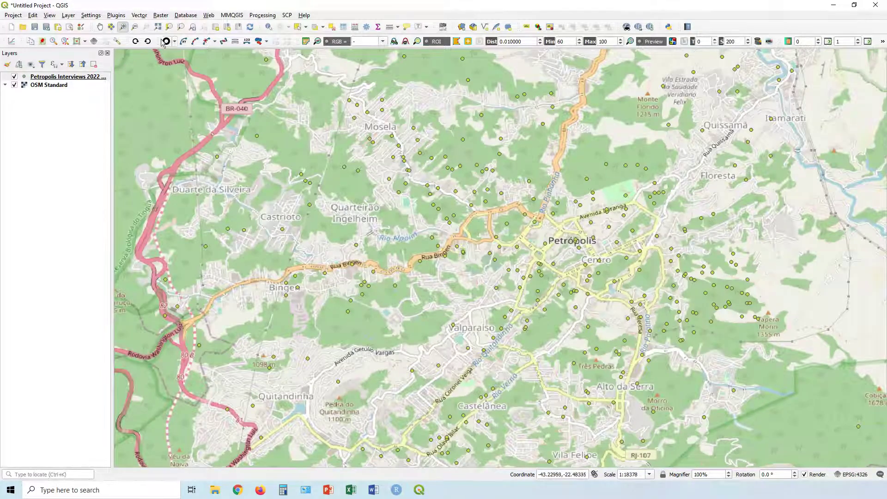
{"action": "left_click", "coordinate": [100, 26]}
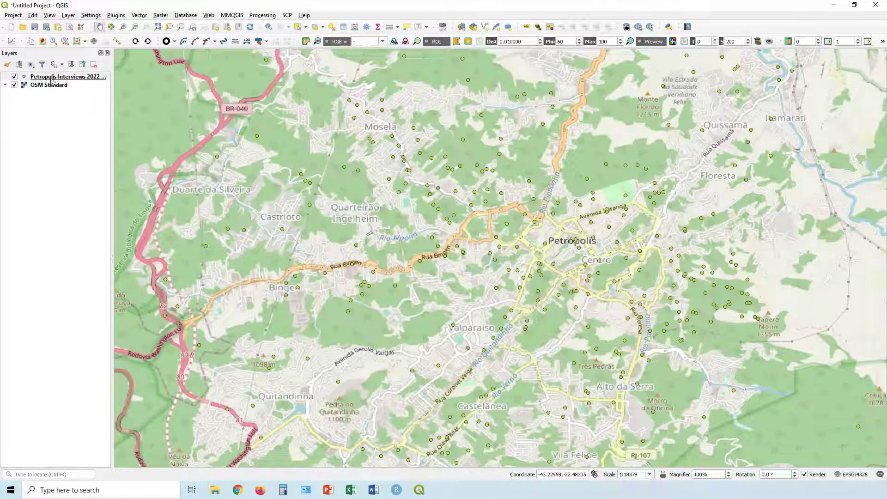
Step: Change the marker colour of the Petropolis Interviews layer to red in its symbology
{"action": "left_click", "coordinate": [25, 78]}
{"action": "double_click", "coordinate": [26, 77]}
{"action": "left_click", "coordinate": [90, 98]}
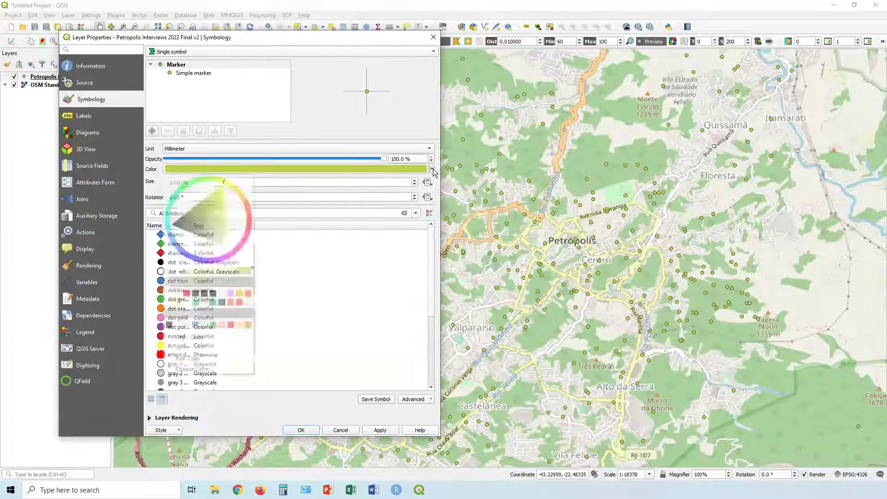
{"action": "left_click_drag", "start_coordinate": [252, 213], "coordinate": [244, 225]}
{"action": "left_click", "coordinate": [379, 430]}
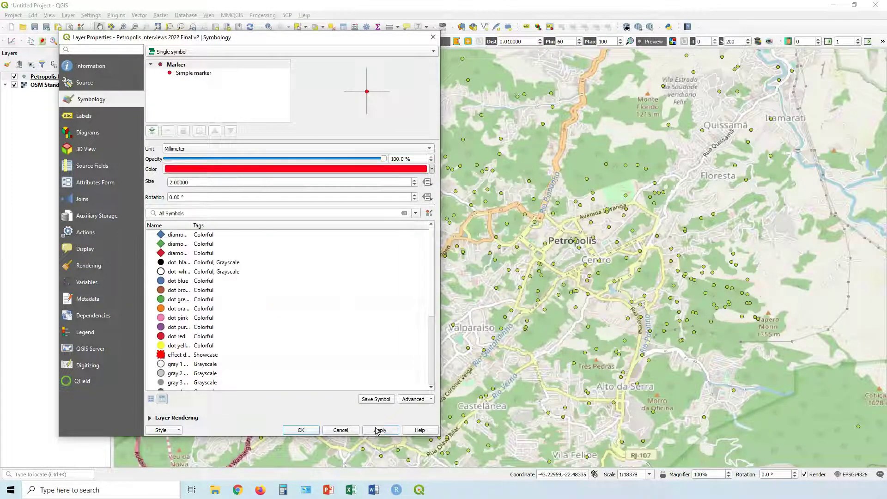
{"action": "left_click", "coordinate": [301, 430]}
{"action": "scroll", "coordinate": [651, 251], "scroll_direction": "up", "scroll_amount": 1}
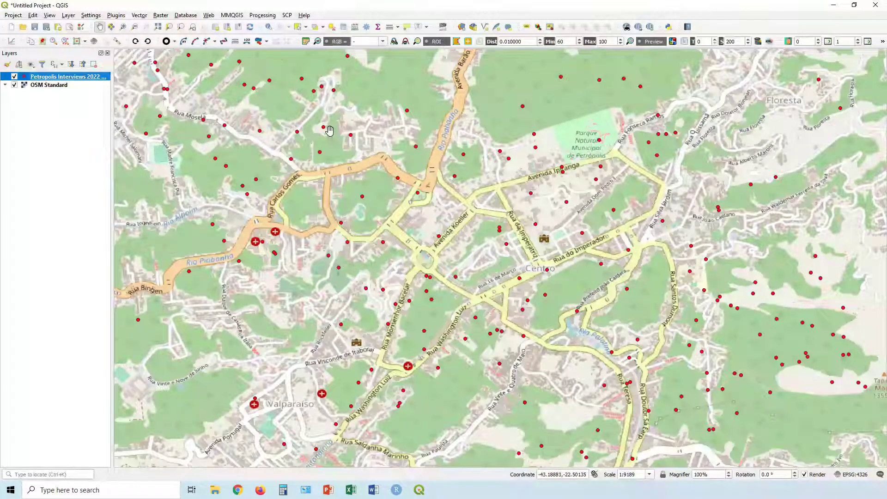
Step: Add Petropolis_CBD.gpkg from the Petropolis 2022 folder as a vector layer
{"action": "left_click", "coordinate": [68, 15]}
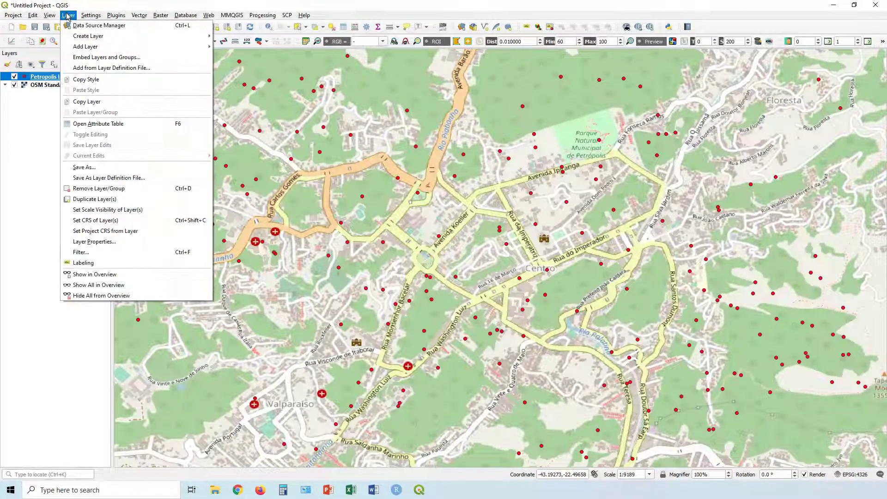
{"action": "mouse_move", "coordinate": [95, 47]}
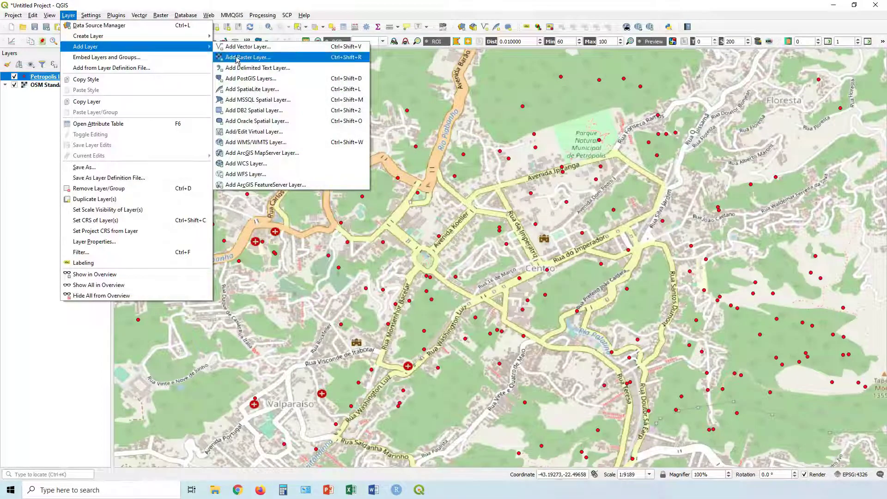
{"action": "left_click", "coordinate": [249, 47]}
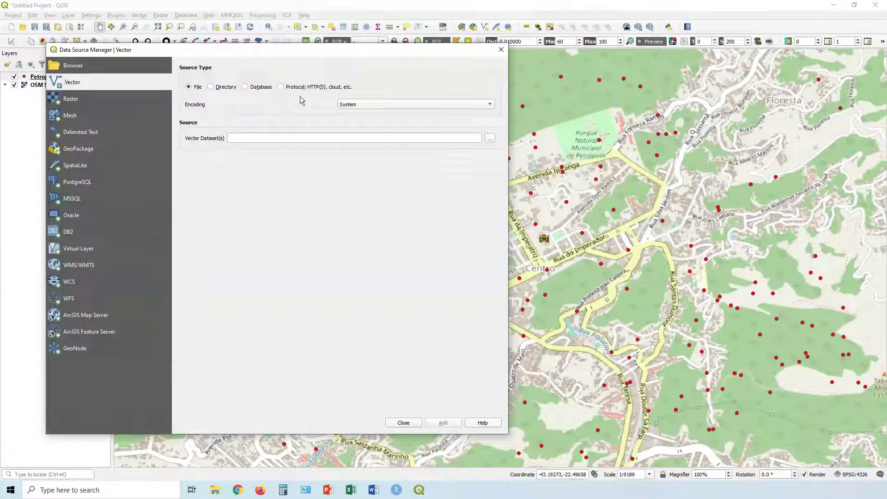
{"action": "left_click", "coordinate": [490, 139]}
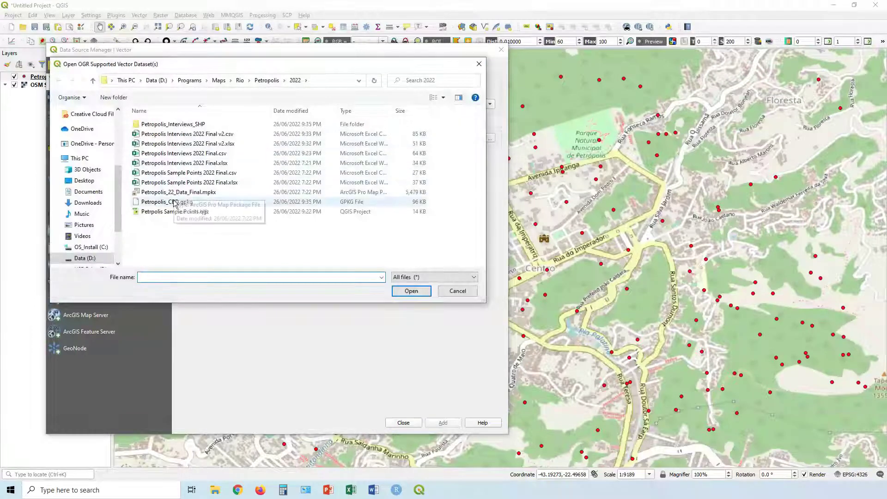
{"action": "left_click", "coordinate": [175, 203]}
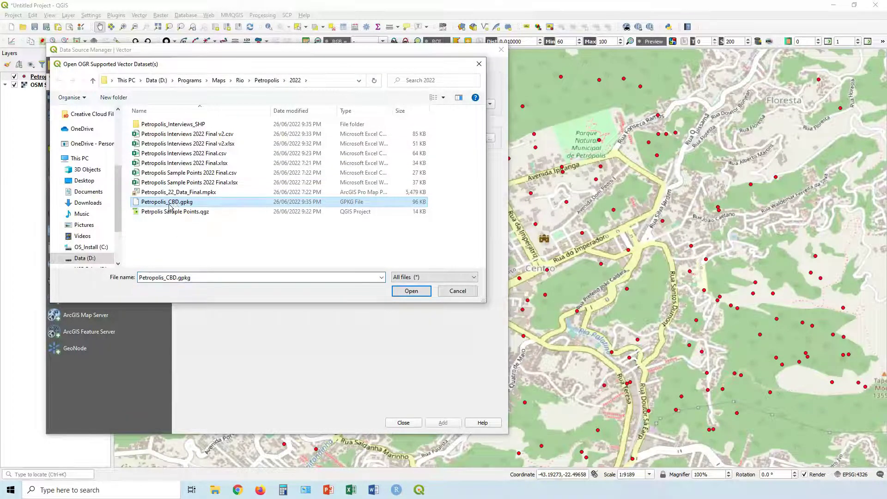
{"action": "left_click", "coordinate": [412, 292]}
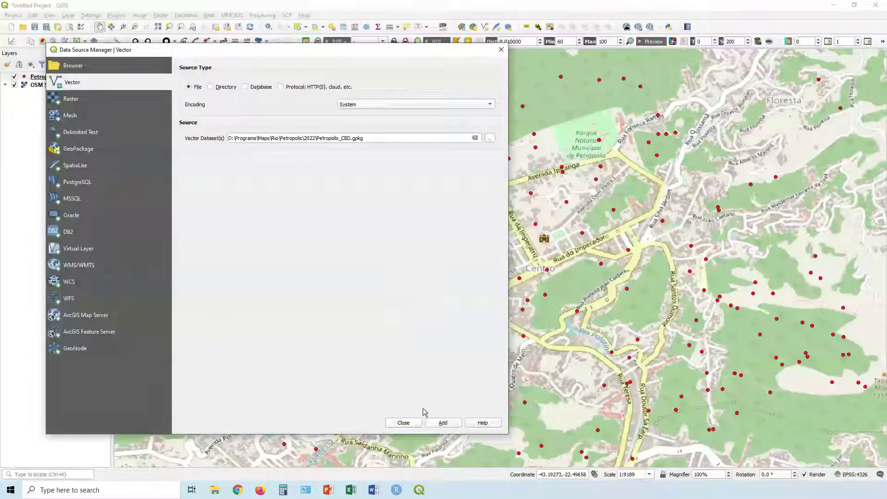
{"action": "left_click", "coordinate": [436, 423]}
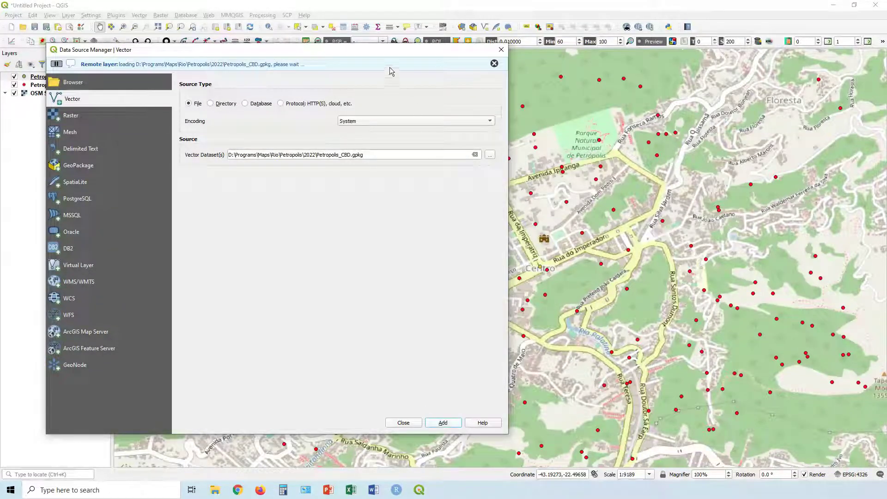
{"action": "left_click", "coordinate": [404, 422]}
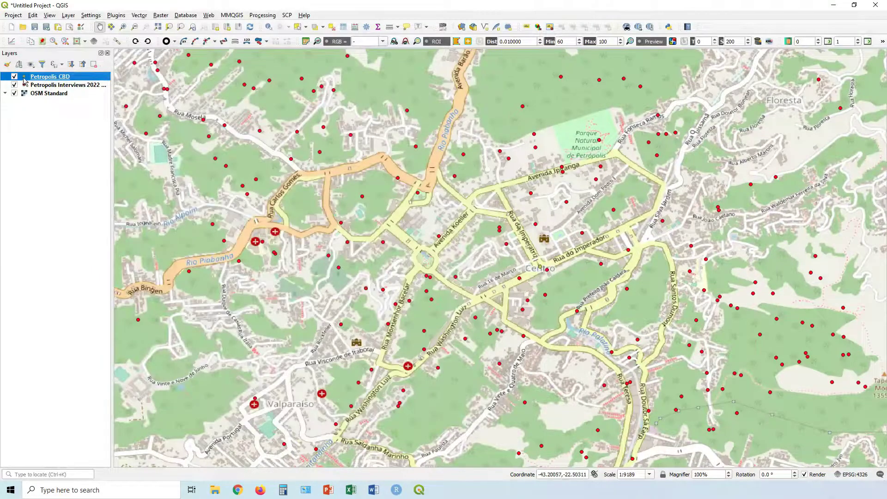
Step: Set the marker size of the Petropolis CBD point to 6 mm in the layer's symbology
{"action": "scroll", "coordinate": [547, 272], "scroll_direction": "up", "scroll_amount": 2}
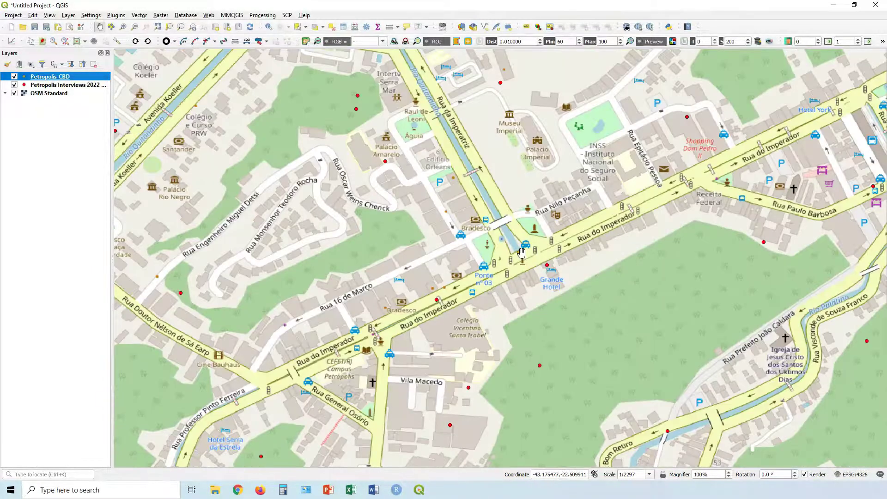
{"action": "double_click", "coordinate": [24, 78]}
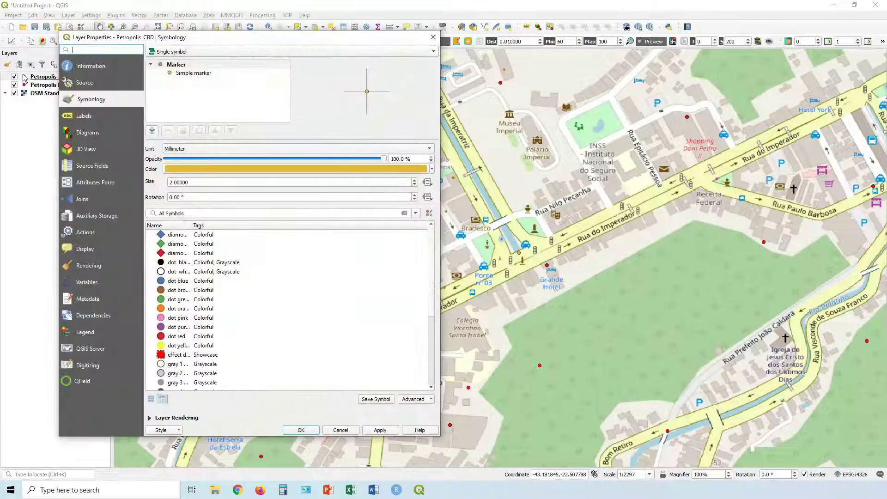
{"action": "left_click", "coordinate": [414, 180]}
{"action": "left_click", "coordinate": [415, 181]}
{"action": "left_click", "coordinate": [414, 180]}
{"action": "left_click", "coordinate": [414, 181]}
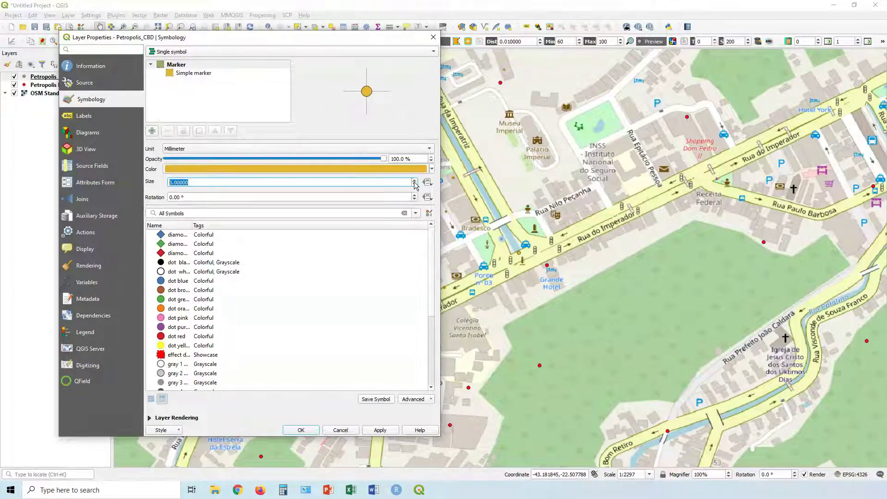
{"action": "left_click", "coordinate": [414, 180]}
{"action": "left_click", "coordinate": [380, 430]}
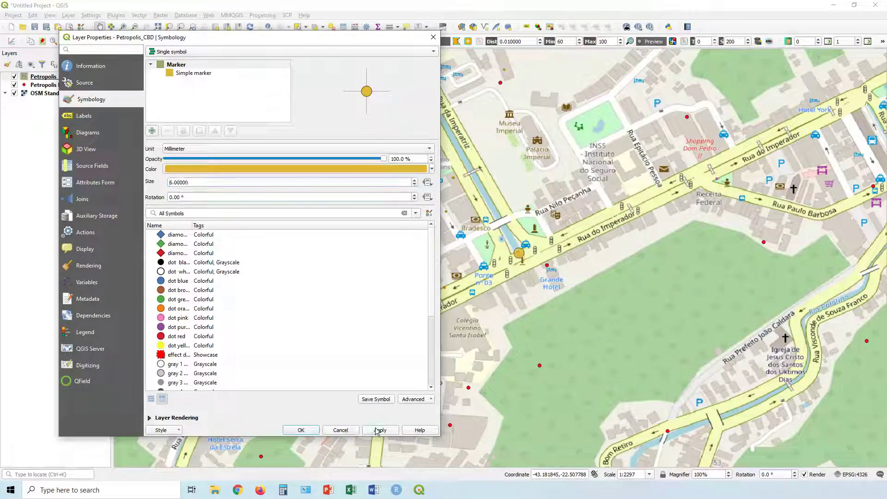
{"action": "left_click", "coordinate": [301, 430]}
{"action": "scroll", "coordinate": [501, 284], "scroll_direction": "down", "scroll_amount": 1}
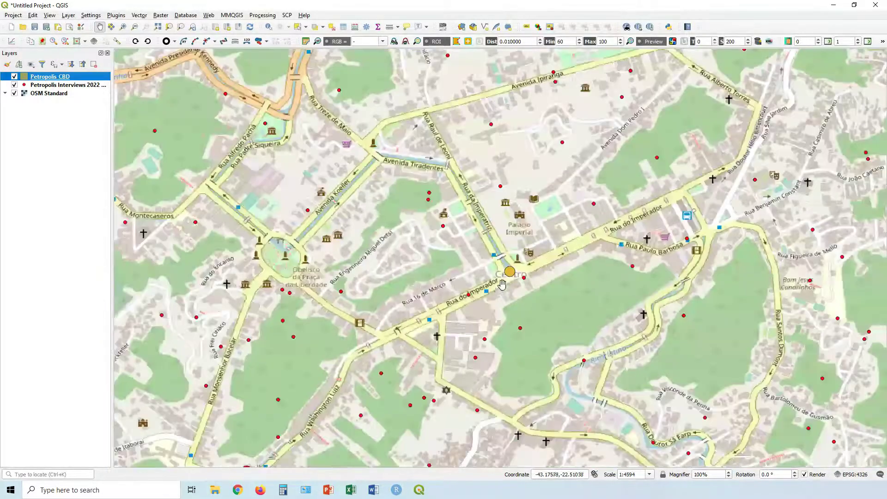
{"action": "scroll", "coordinate": [499, 275], "scroll_direction": "down", "scroll_amount": 1}
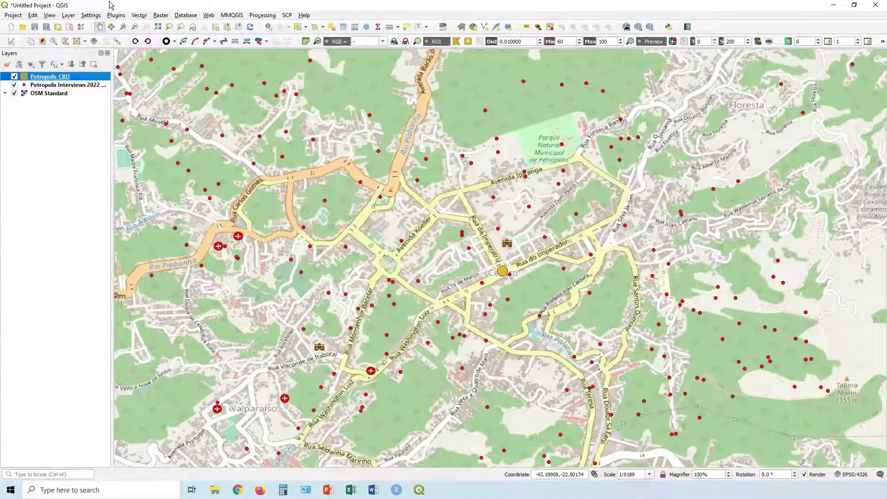
Step: Start adding a vector layer and browse to the Petropolis_Interviews_SHP folder for its source dataset
{"action": "left_click", "coordinate": [68, 15]}
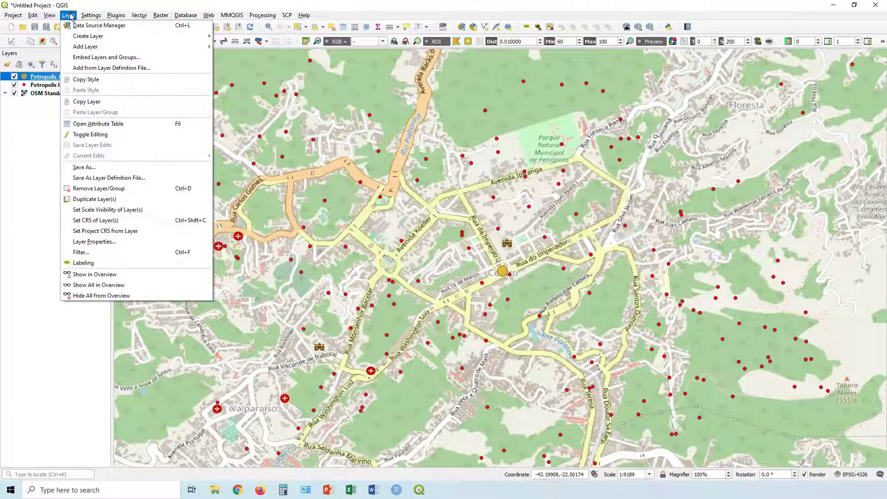
{"action": "mouse_move", "coordinate": [81, 48]}
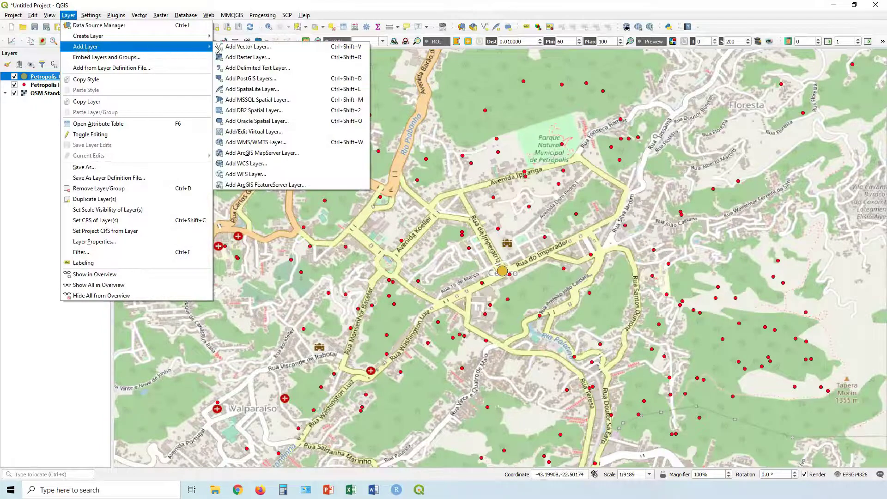
{"action": "left_click", "coordinate": [264, 51]}
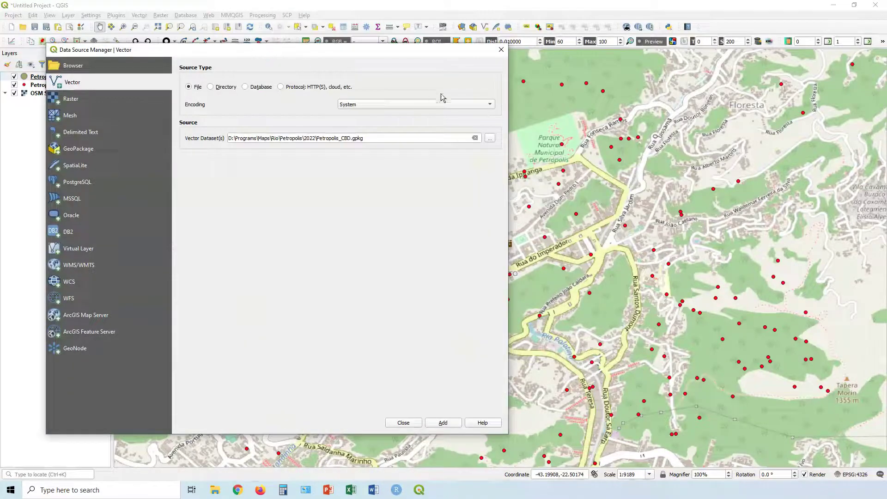
{"action": "left_click", "coordinate": [491, 138]}
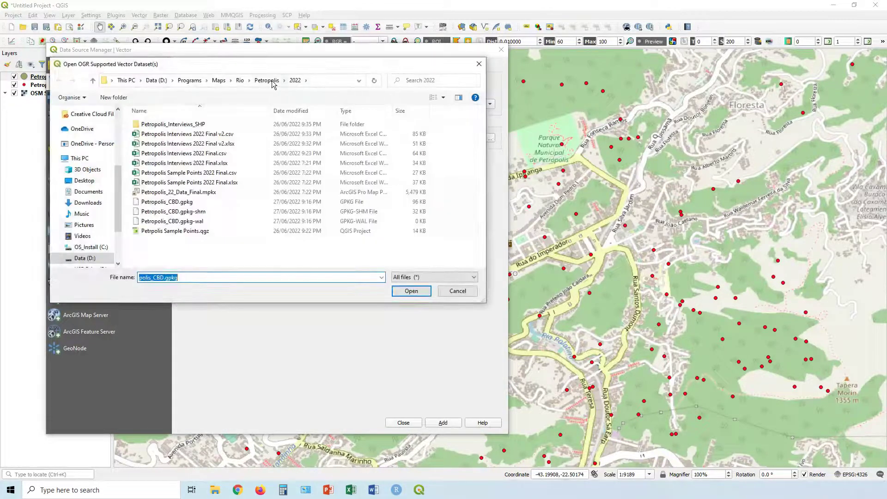
{"action": "left_click", "coordinate": [167, 128]}
{"action": "double_click", "coordinate": [166, 128]}
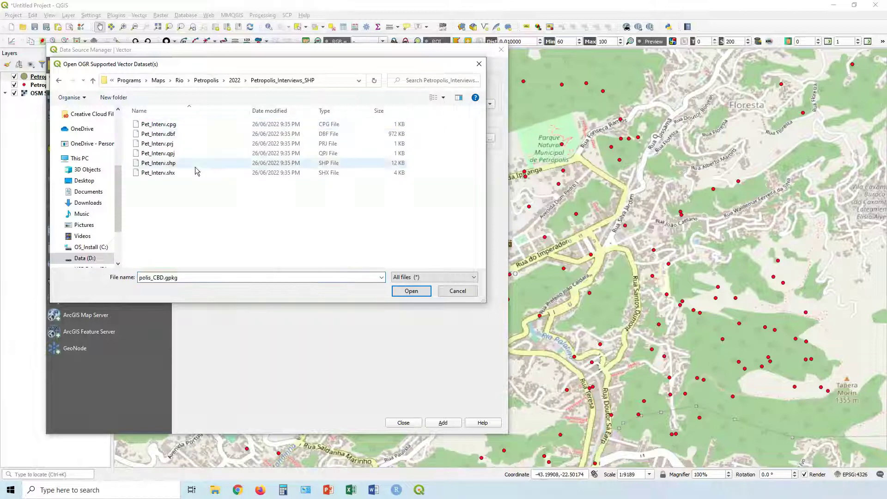
Step: Filter the folder's files to ESRI Shapefiles to single out Pet_Interv.shp, and restore the filter to all files
{"action": "left_click", "coordinate": [473, 277]}
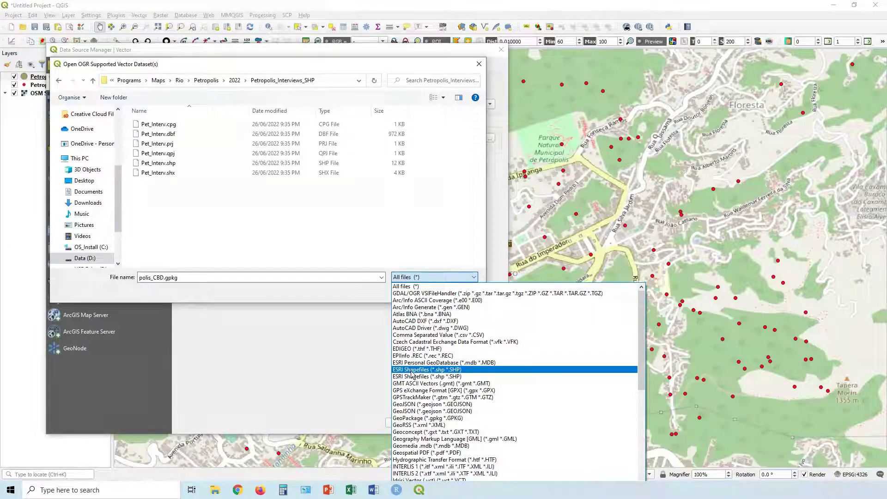
{"action": "left_click", "coordinate": [412, 372]}
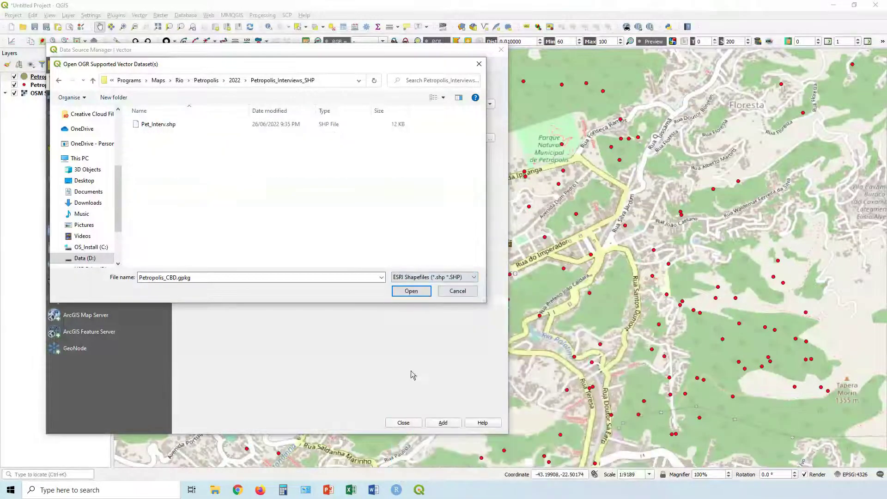
{"action": "left_click", "coordinate": [162, 128]}
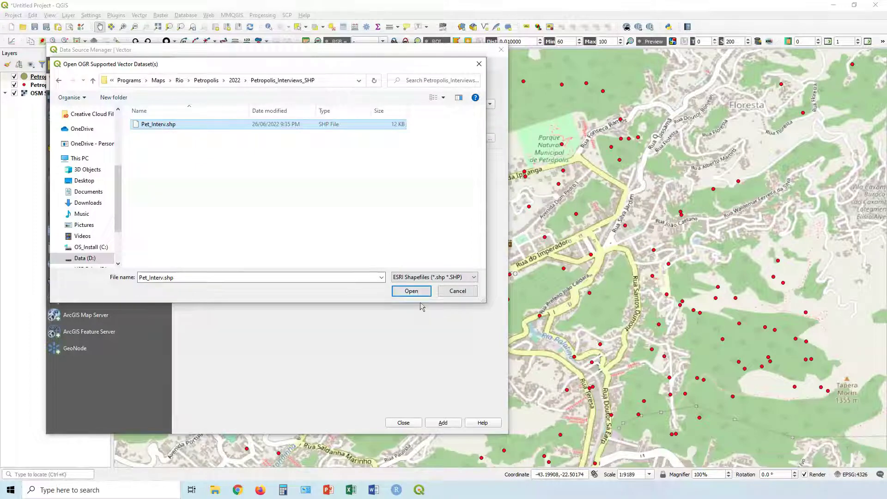
{"action": "left_click", "coordinate": [432, 277]}
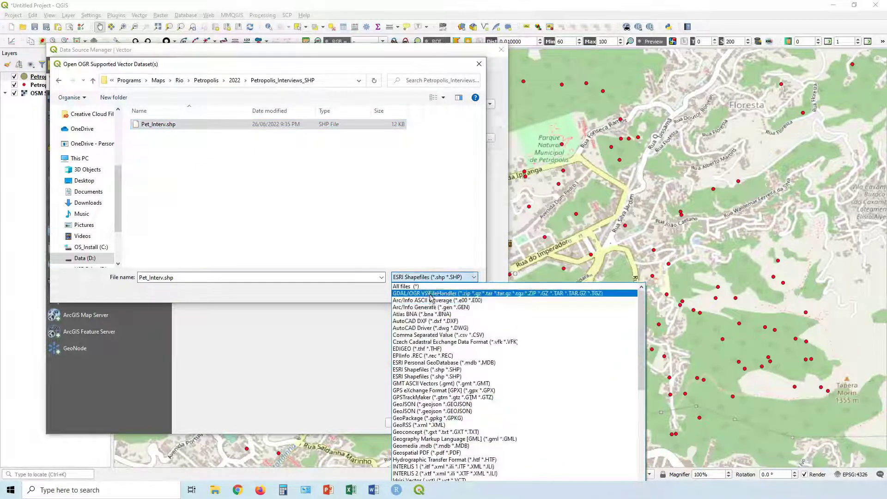
{"action": "left_click", "coordinate": [420, 287]}
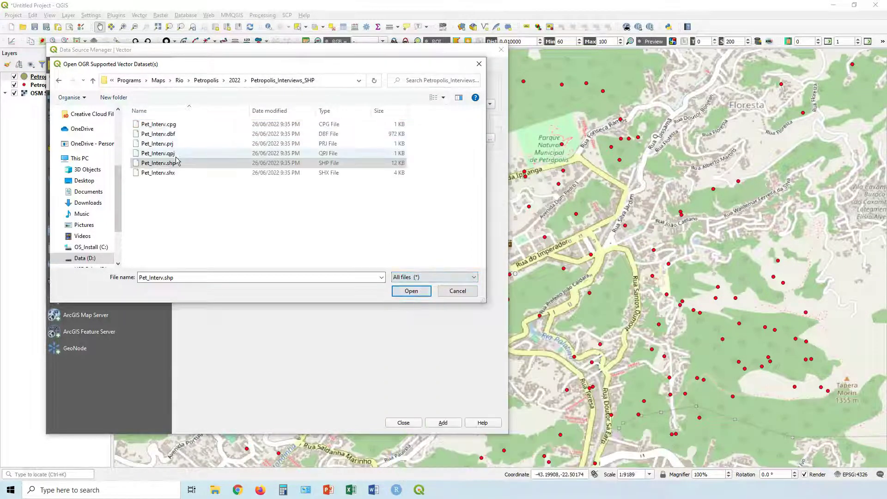
Step: Load Pet_Interv.shp as the vector dataset, add it to the map and close the data source manager
{"action": "left_click", "coordinate": [159, 163]}
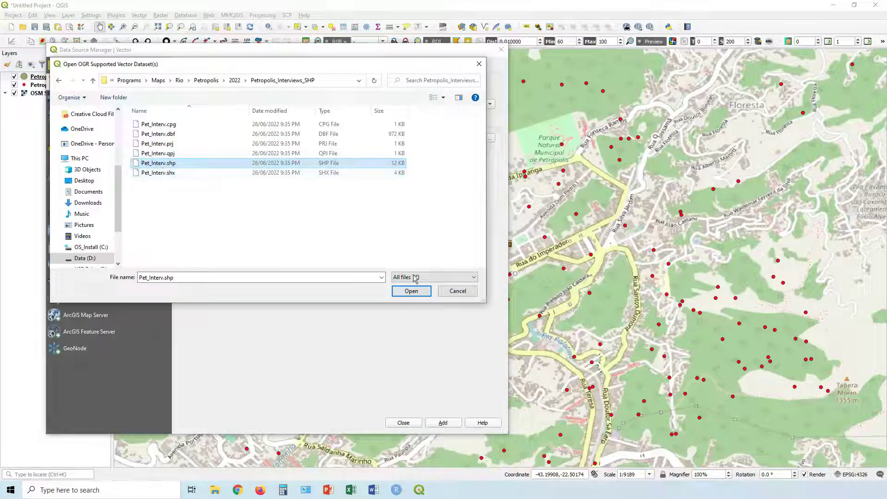
{"action": "left_click", "coordinate": [410, 291]}
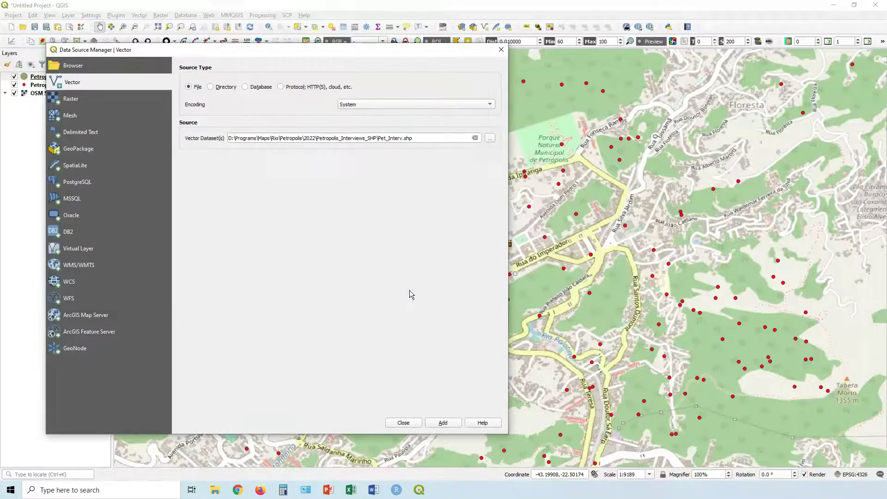
{"action": "left_click", "coordinate": [443, 423]}
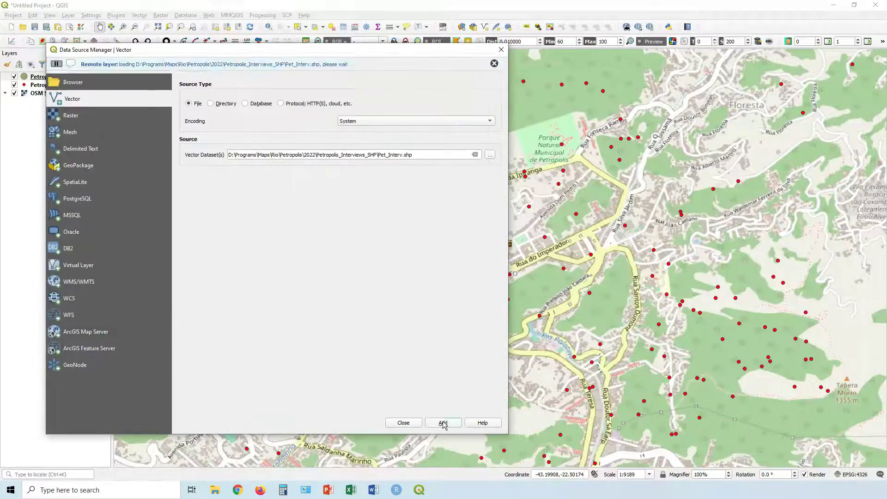
{"action": "left_click", "coordinate": [402, 422]}
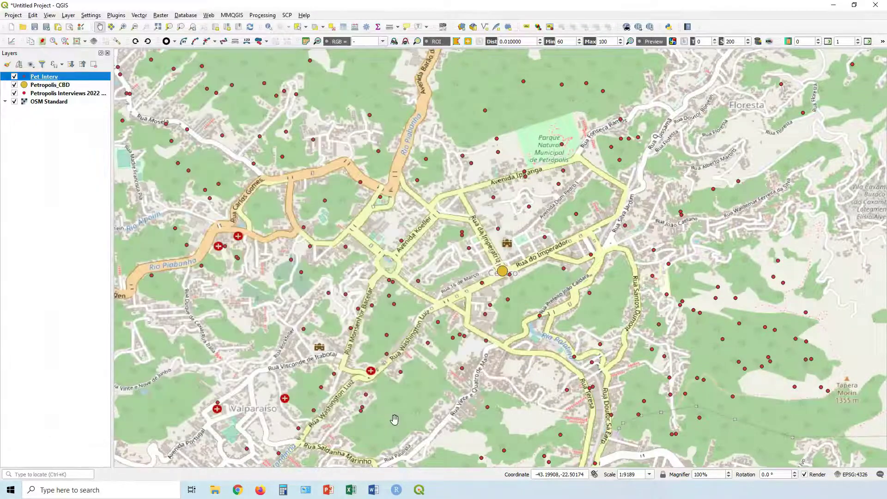